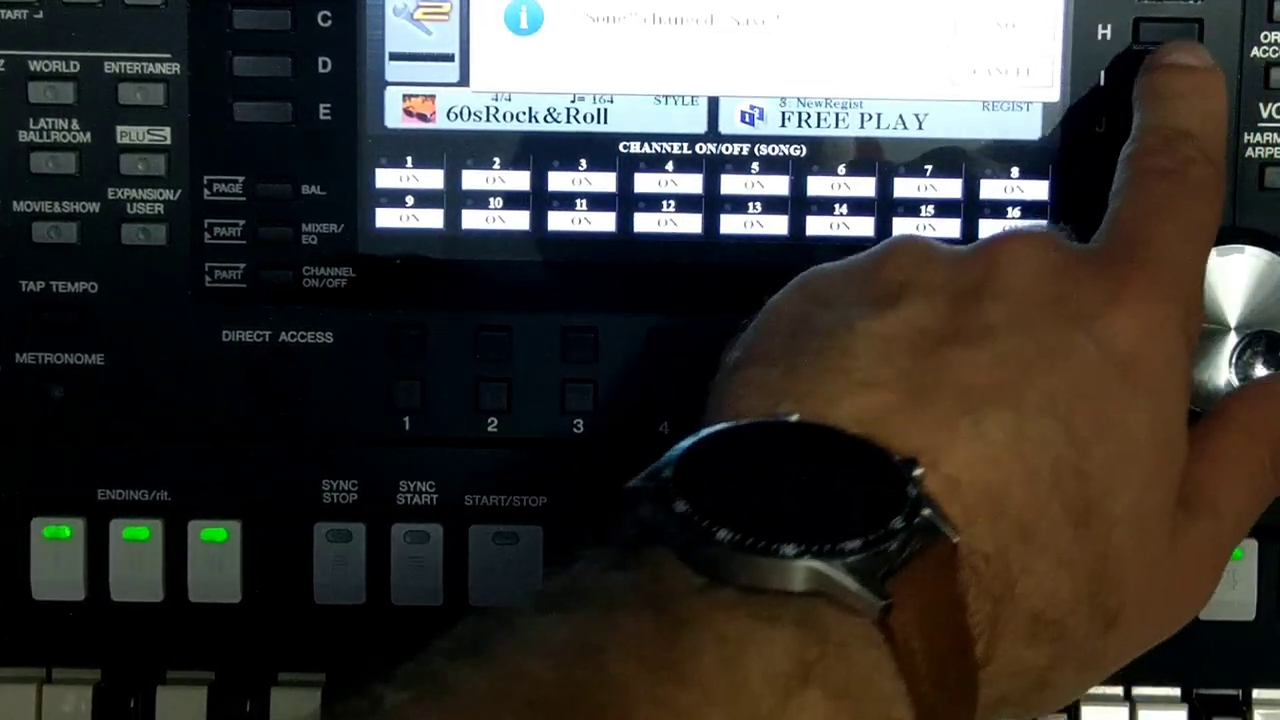
# Discard the changed song's edits so NewSong opens with 60sRock&Roll at tempo 164.
pyautogui.click(1168, 32)
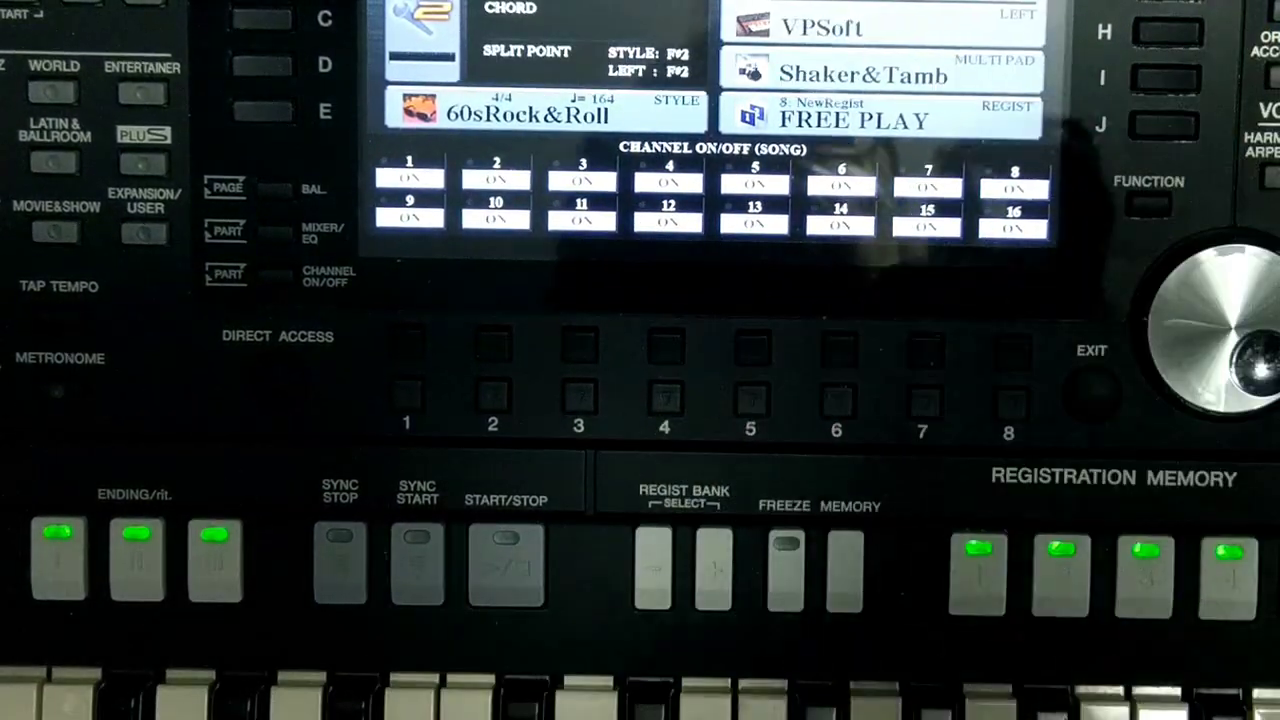
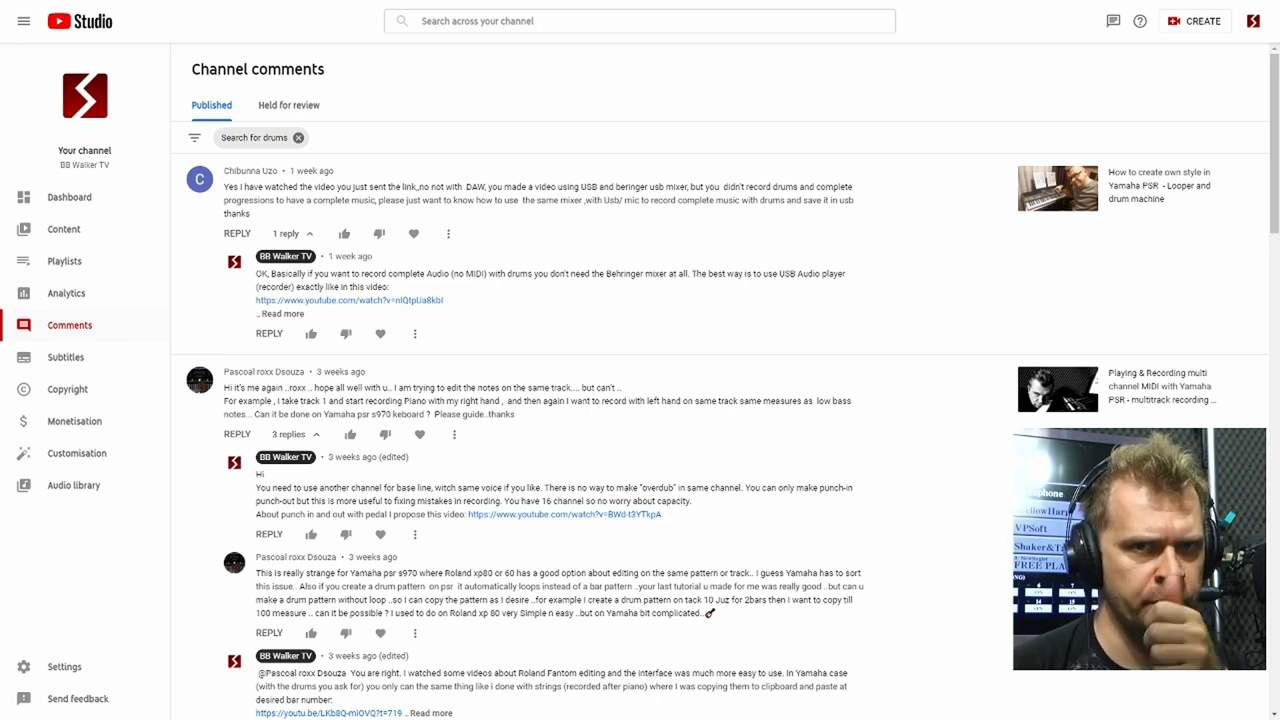
# Switch from YouTube Studio to the Cubase LE window with Alt+Tab.
pyautogui.hotkey('alt', 'Tab')
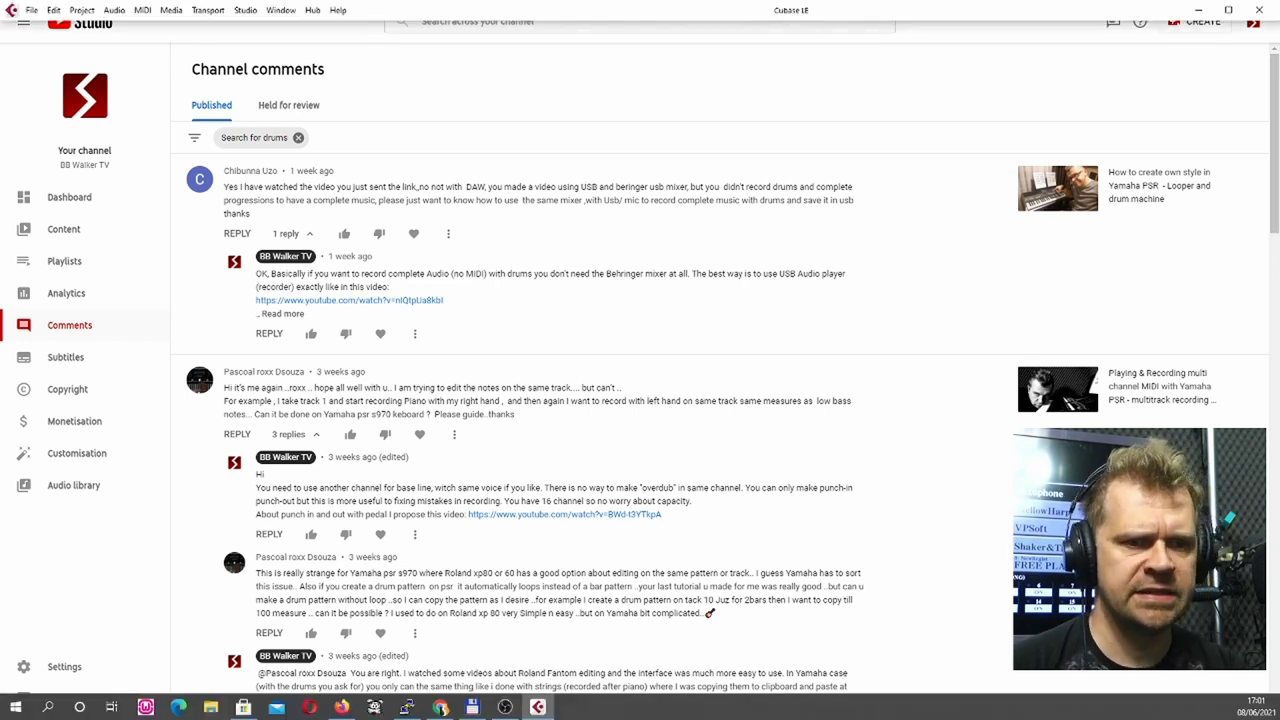
# Import ROCK1 from the PSR folder as a MIDI file, accepting the suggested project folder.
pyautogui.click(32, 10)
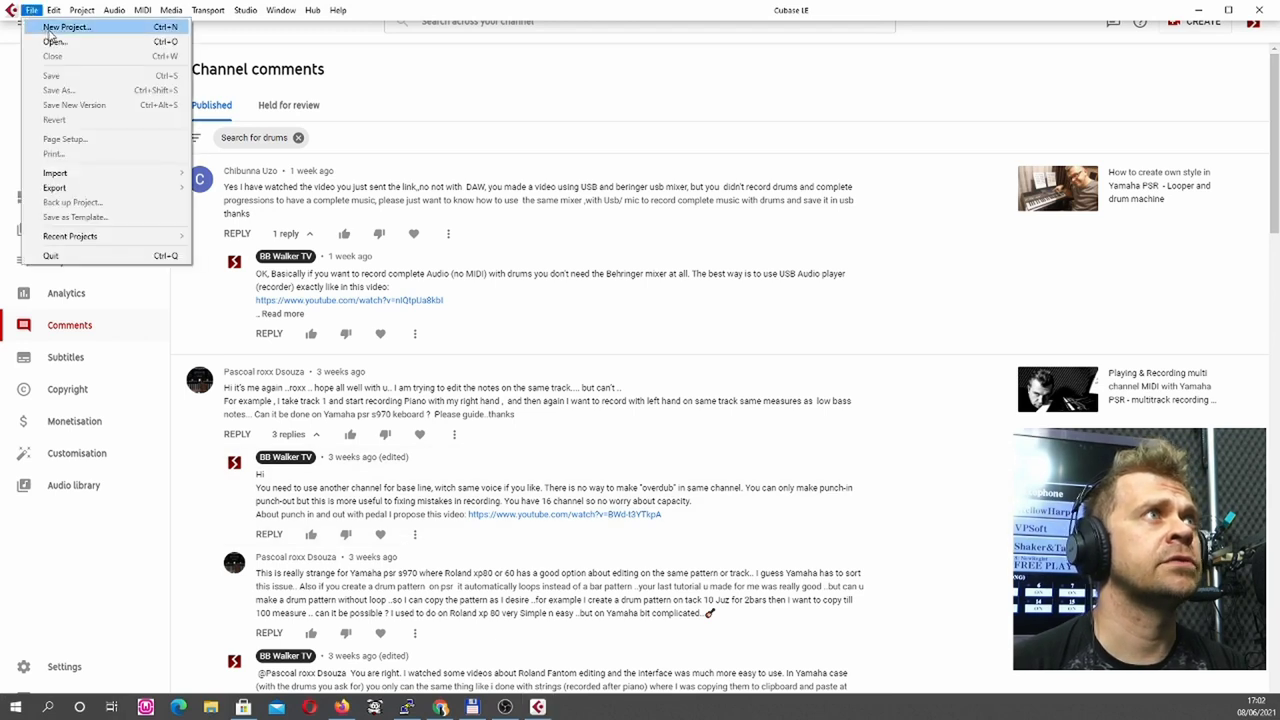
pyautogui.moveTo(126, 173)
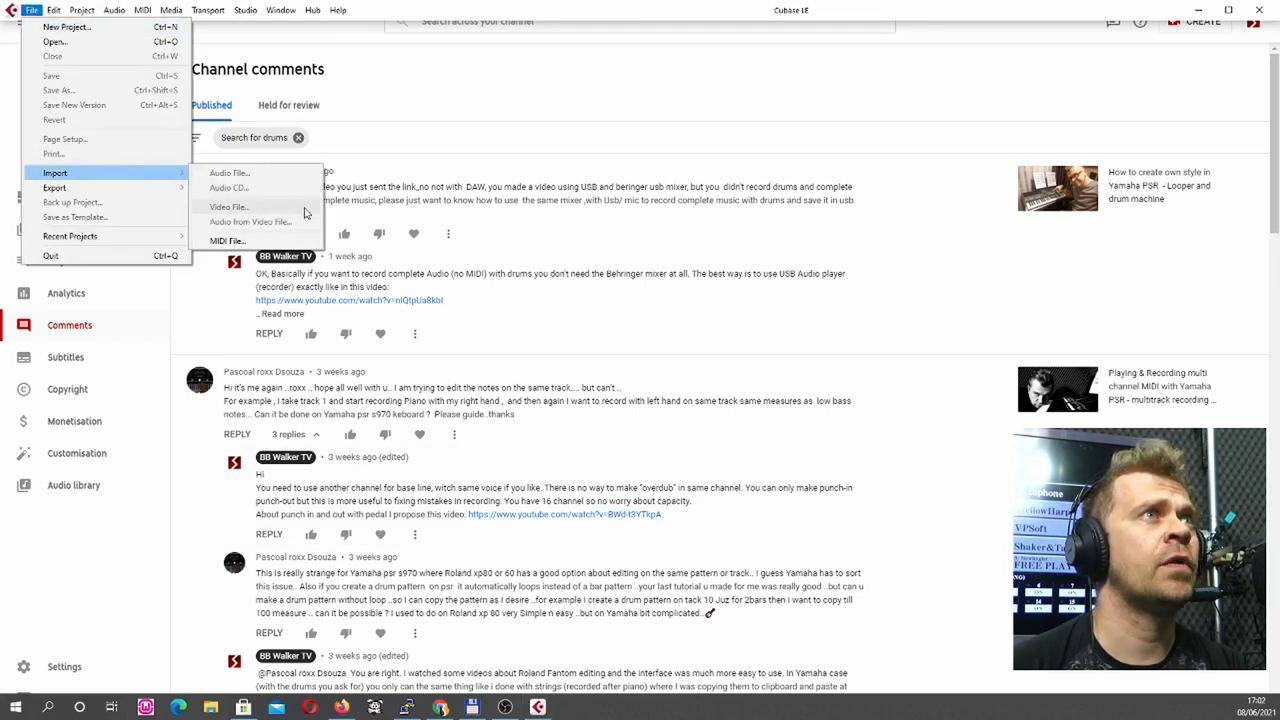
pyautogui.click(296, 246)
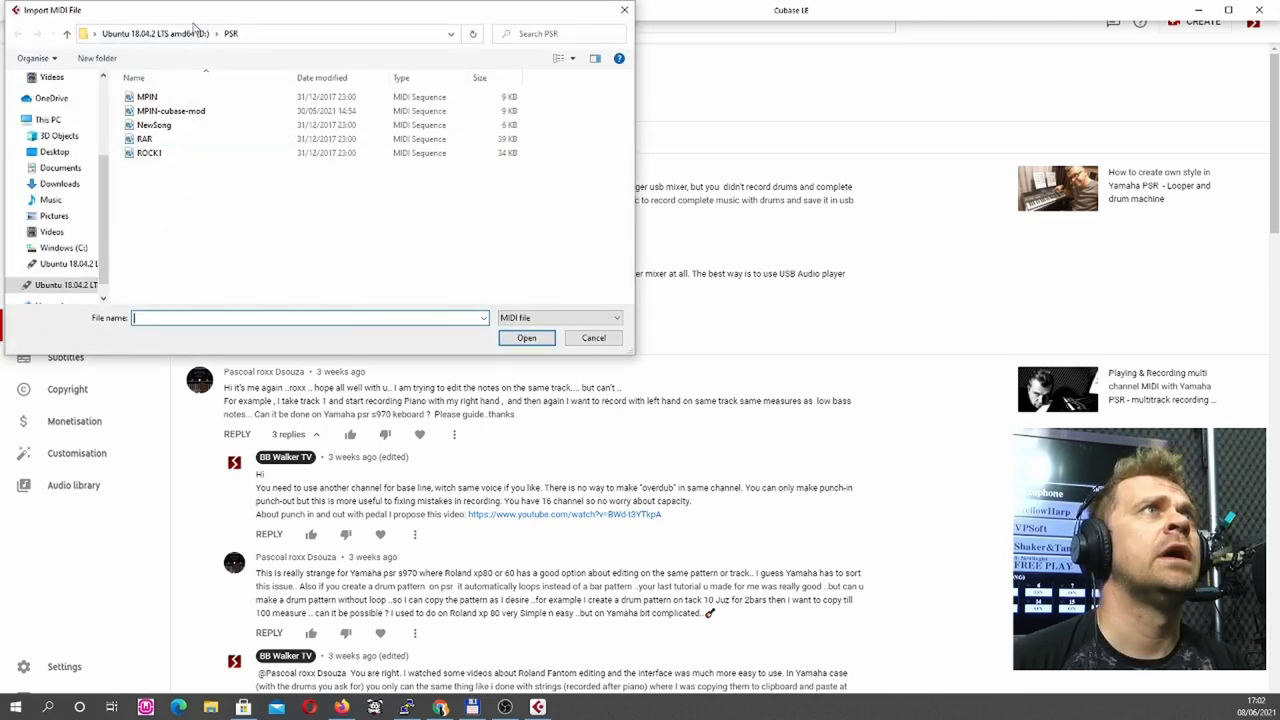
pyautogui.moveTo(187, 15); pyautogui.dragTo(449, 203)
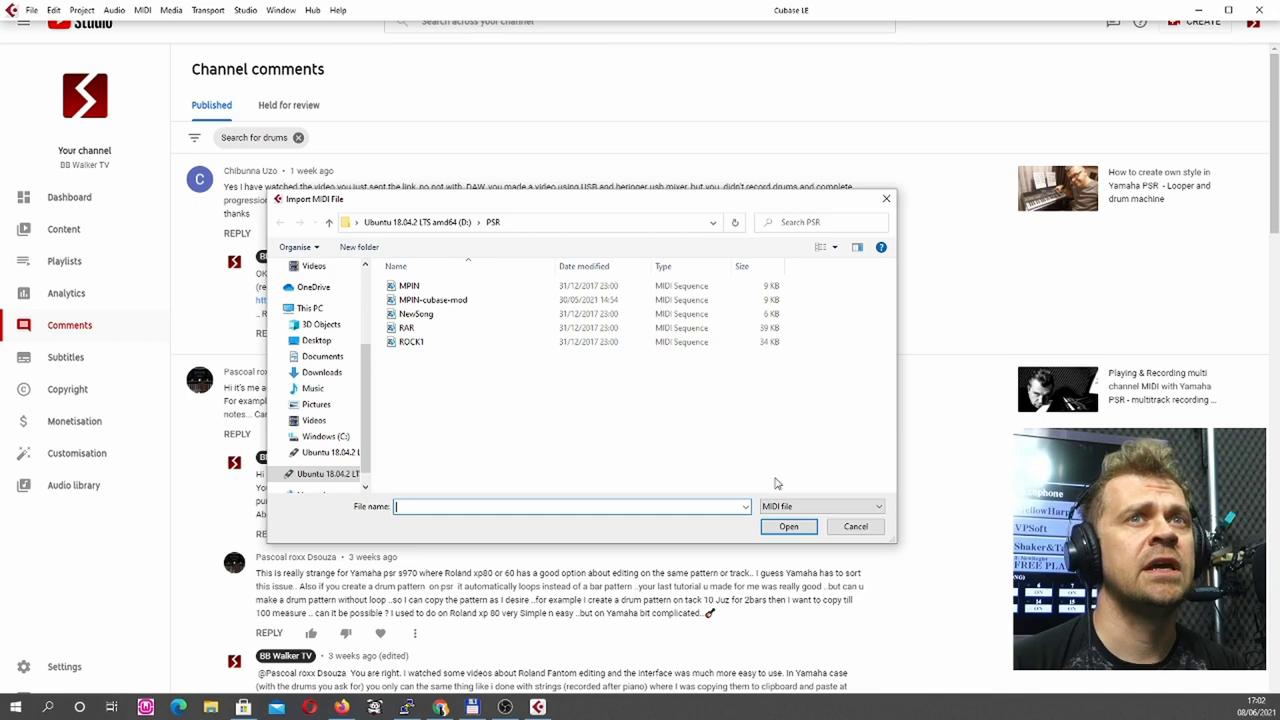
pyautogui.click(855, 526)
pyautogui.click(32, 12)
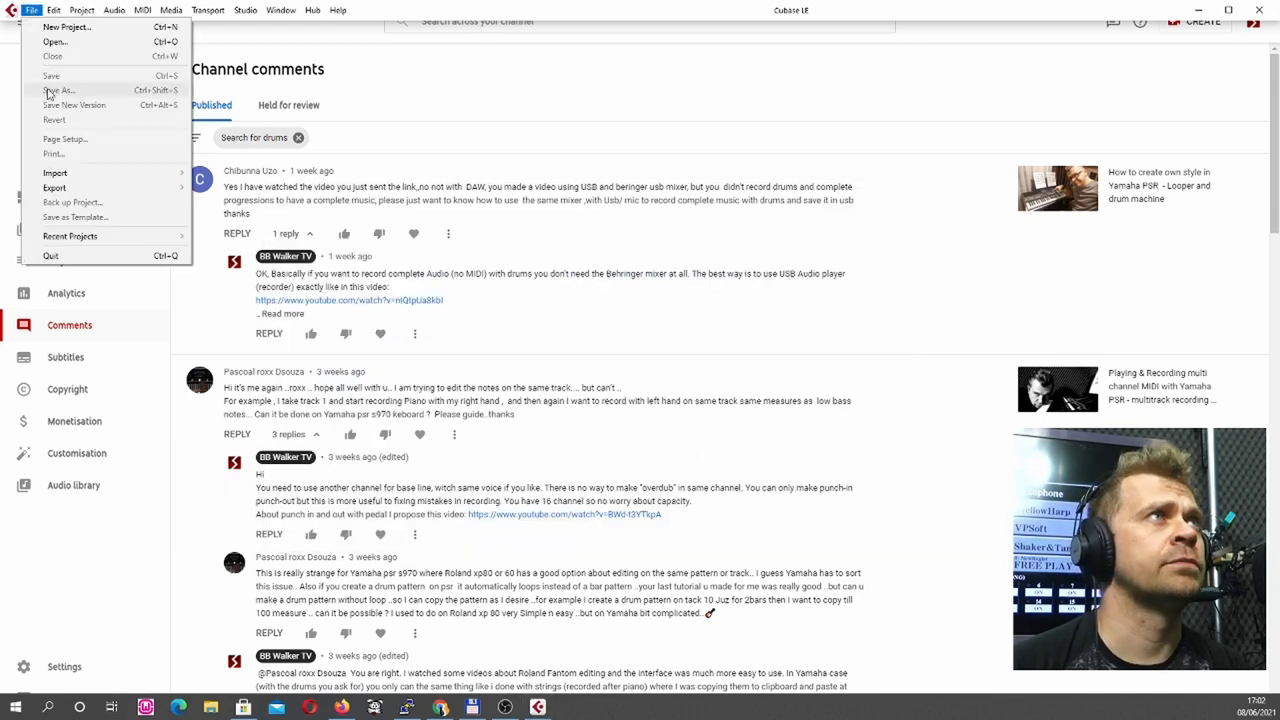
pyautogui.moveTo(125, 175)
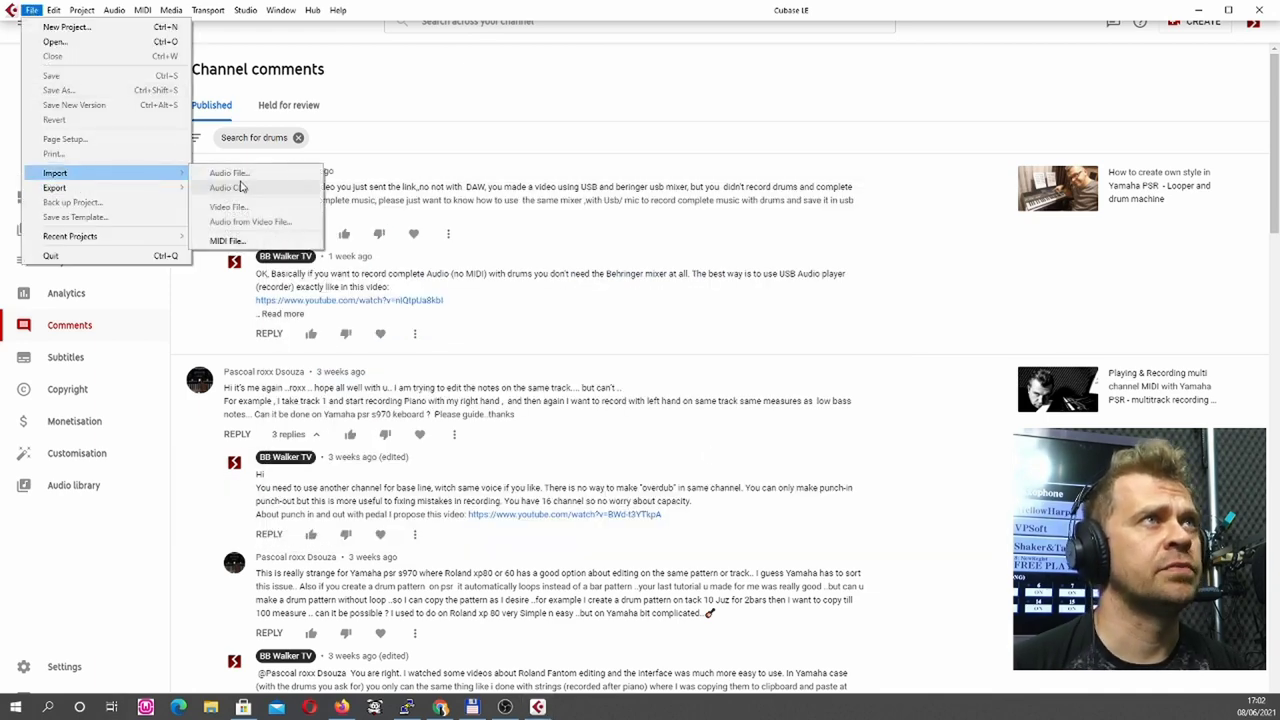
pyautogui.click(275, 241)
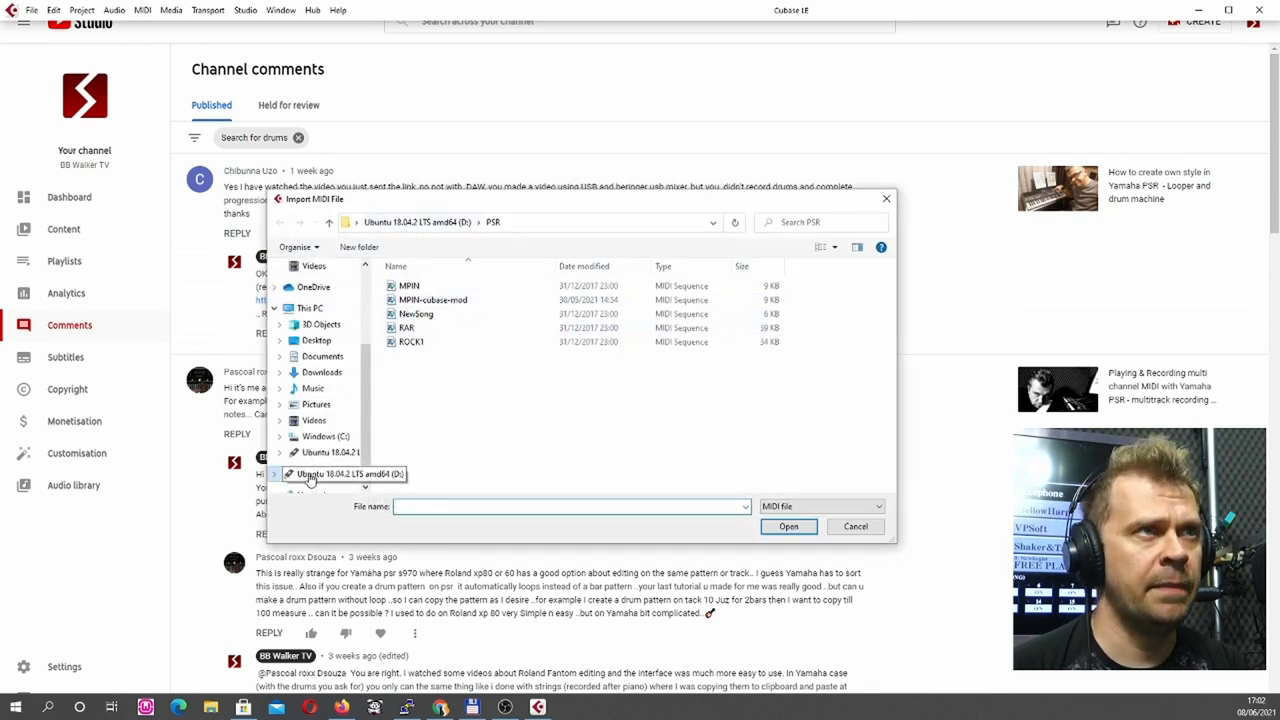
pyautogui.click(414, 343)
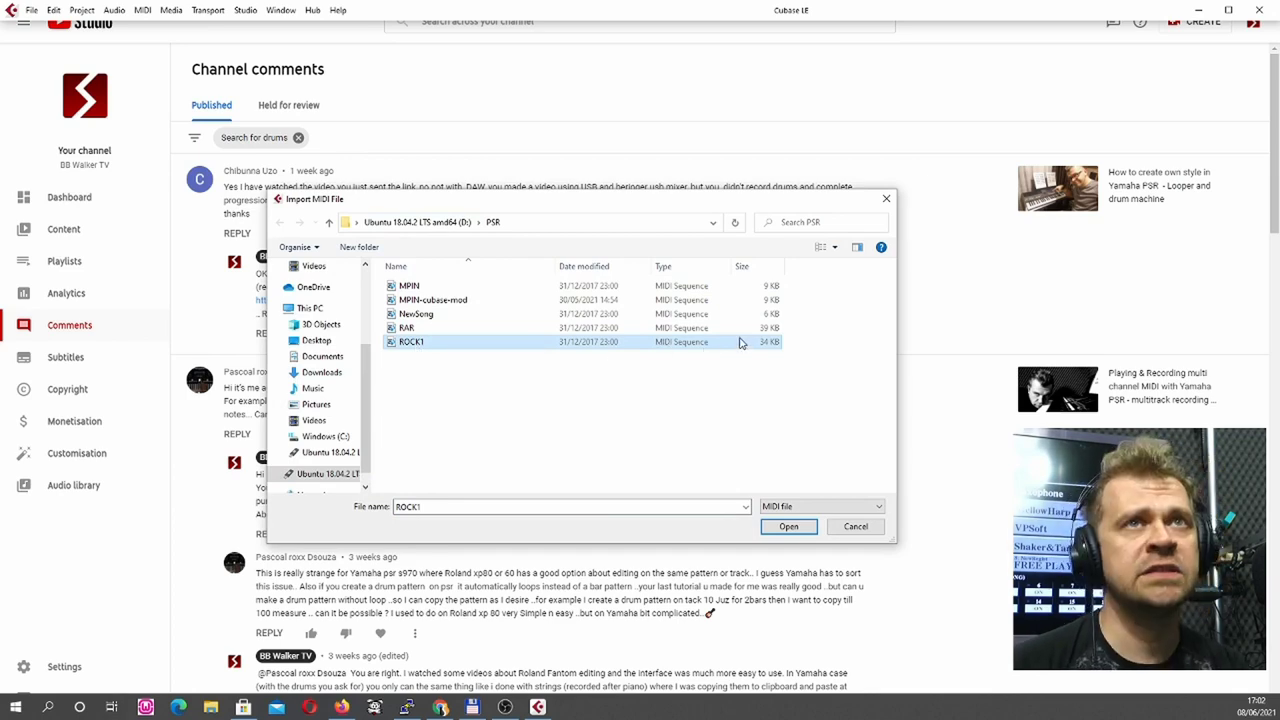
pyautogui.click(787, 526)
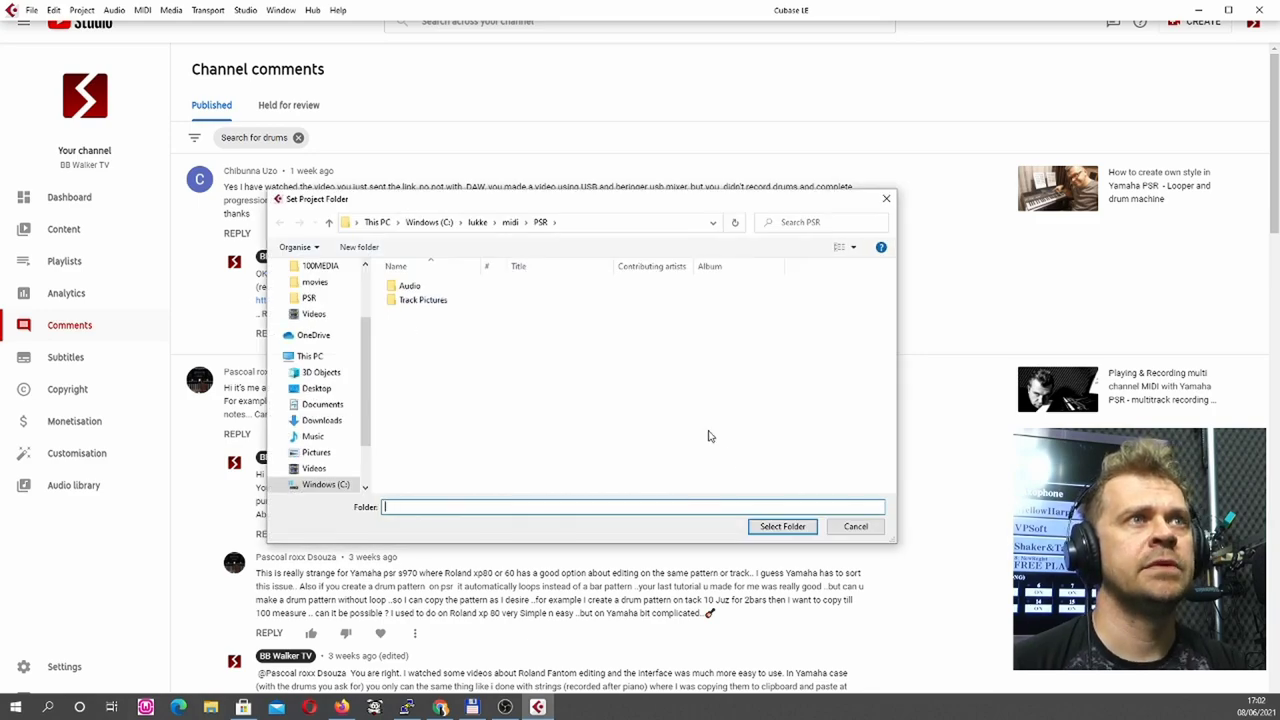
pyautogui.click(785, 527)
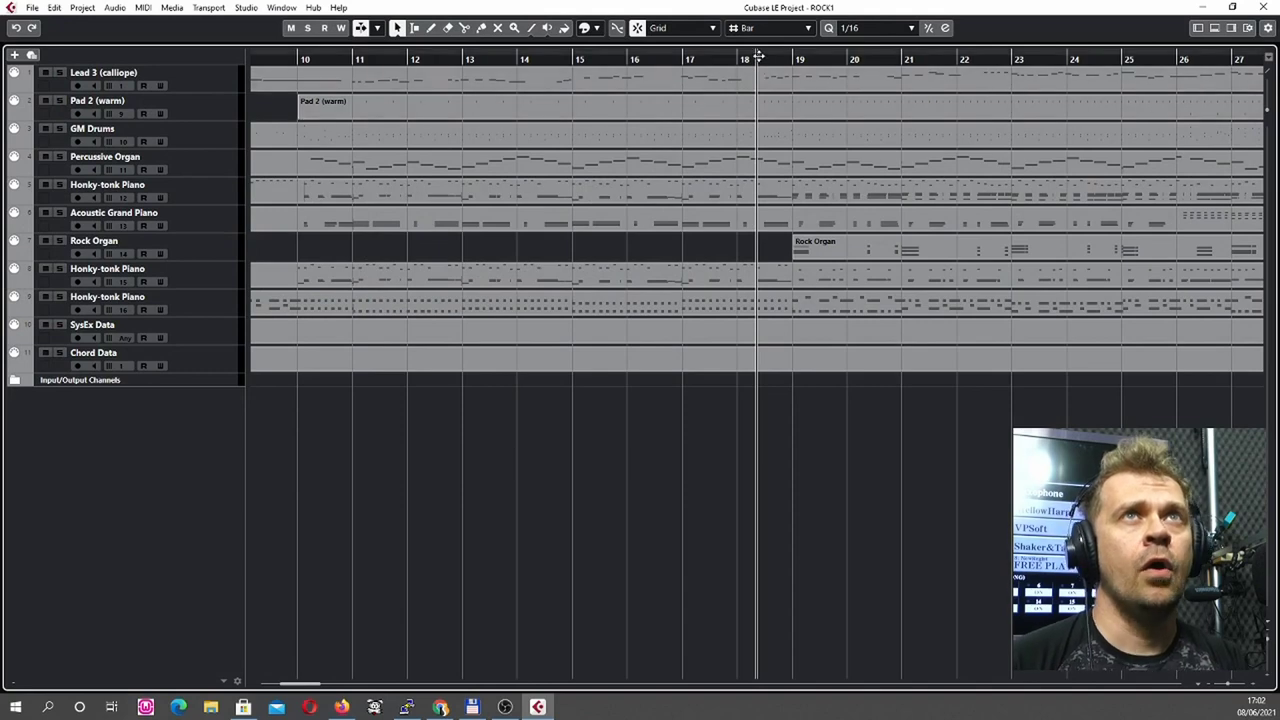
# Rewind to bar 1, show the Inspector, and review Lead 3, Pad 2, GM Drums, Organ and Piano tracks.
pyautogui.moveTo(757, 57); pyautogui.dragTo(161, 46)
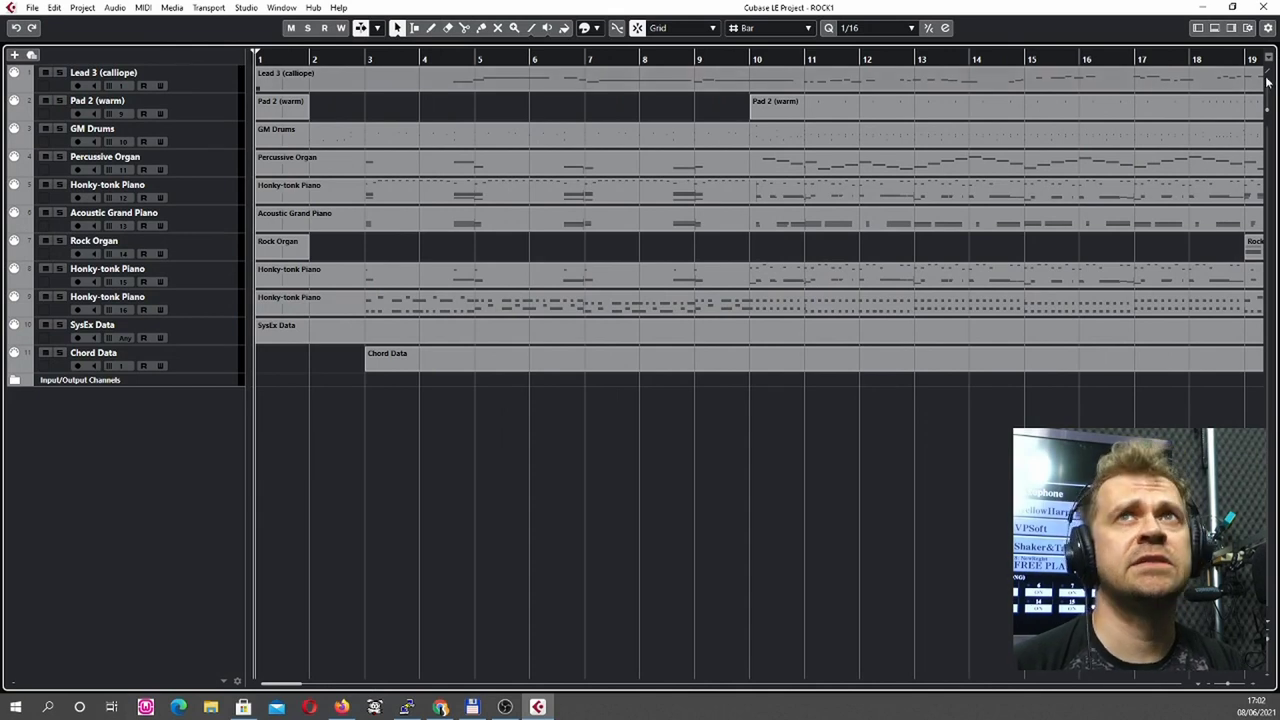
pyautogui.click(1201, 27)
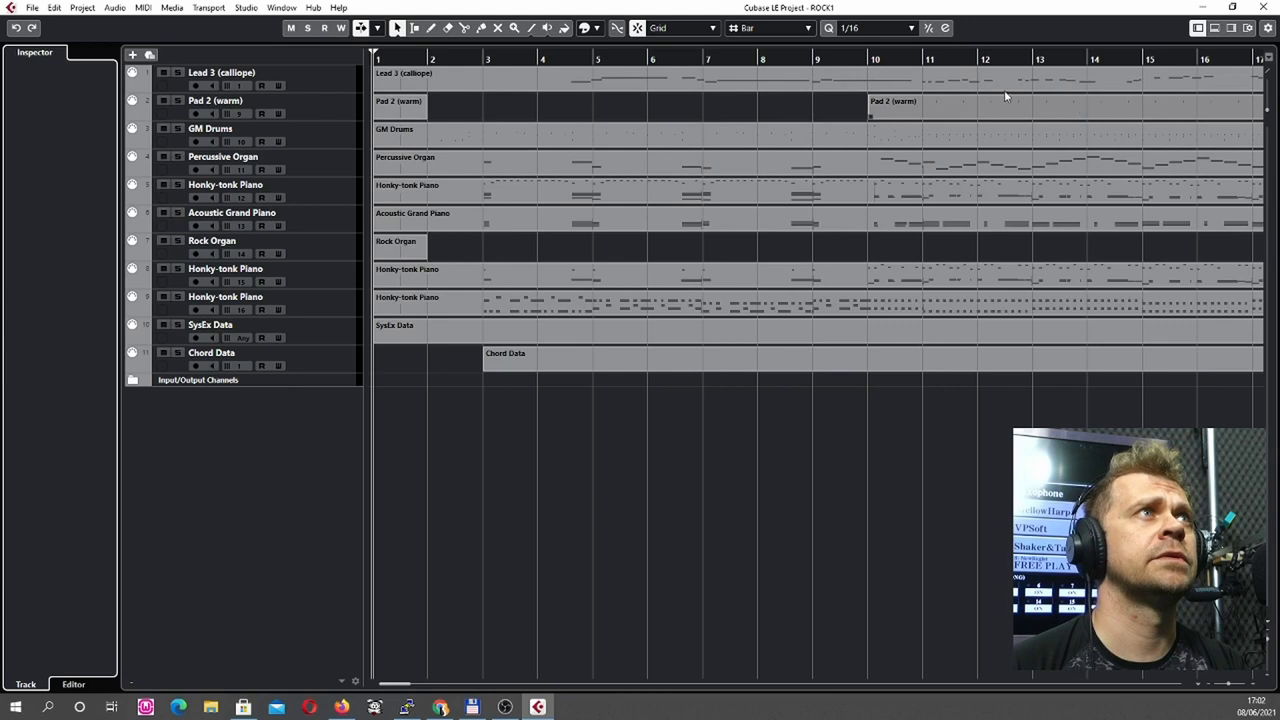
pyautogui.click(316, 84)
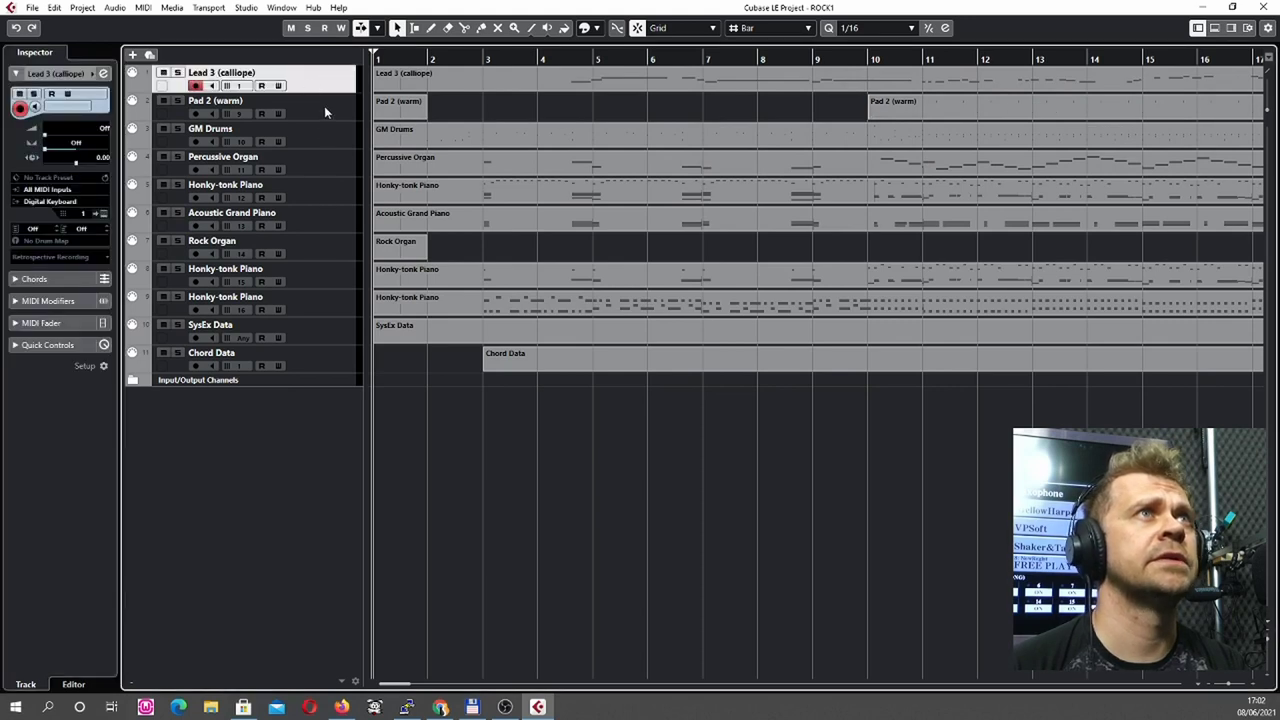
pyautogui.click(326, 110)
pyautogui.click(330, 88)
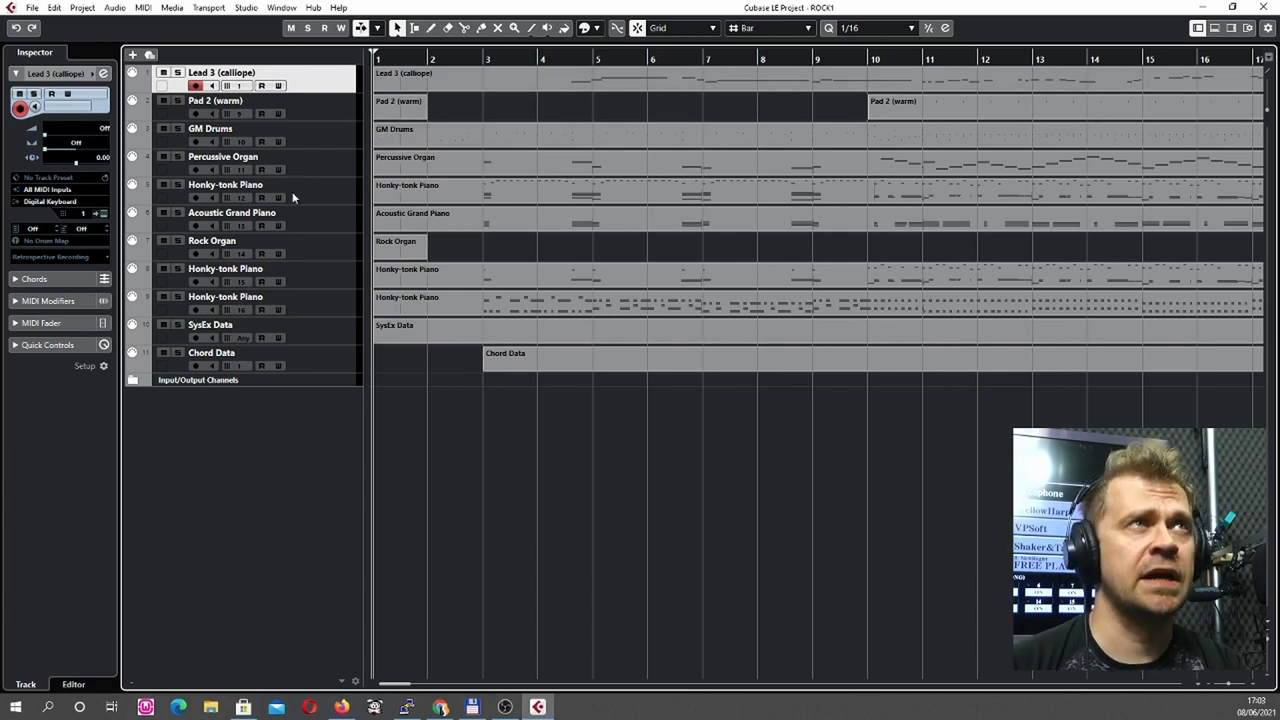
pyautogui.click(315, 109)
pyautogui.click(325, 140)
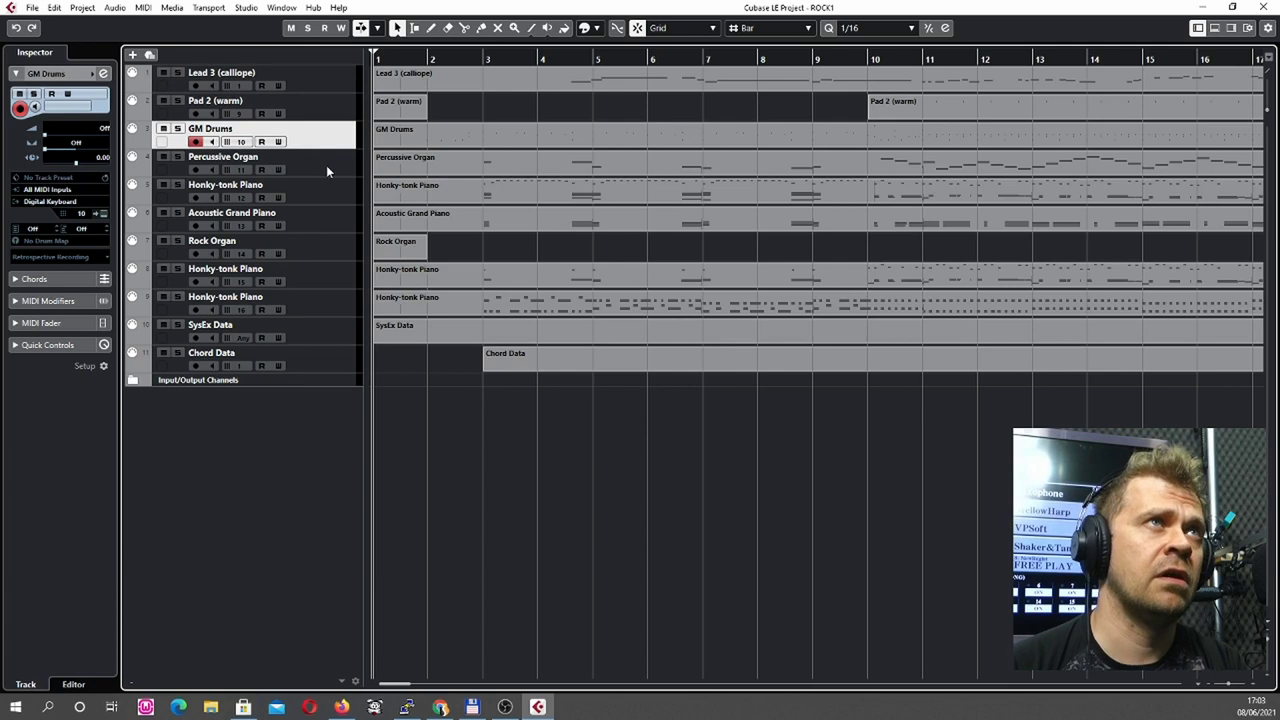
pyautogui.click(328, 168)
pyautogui.click(333, 196)
pyautogui.click(329, 88)
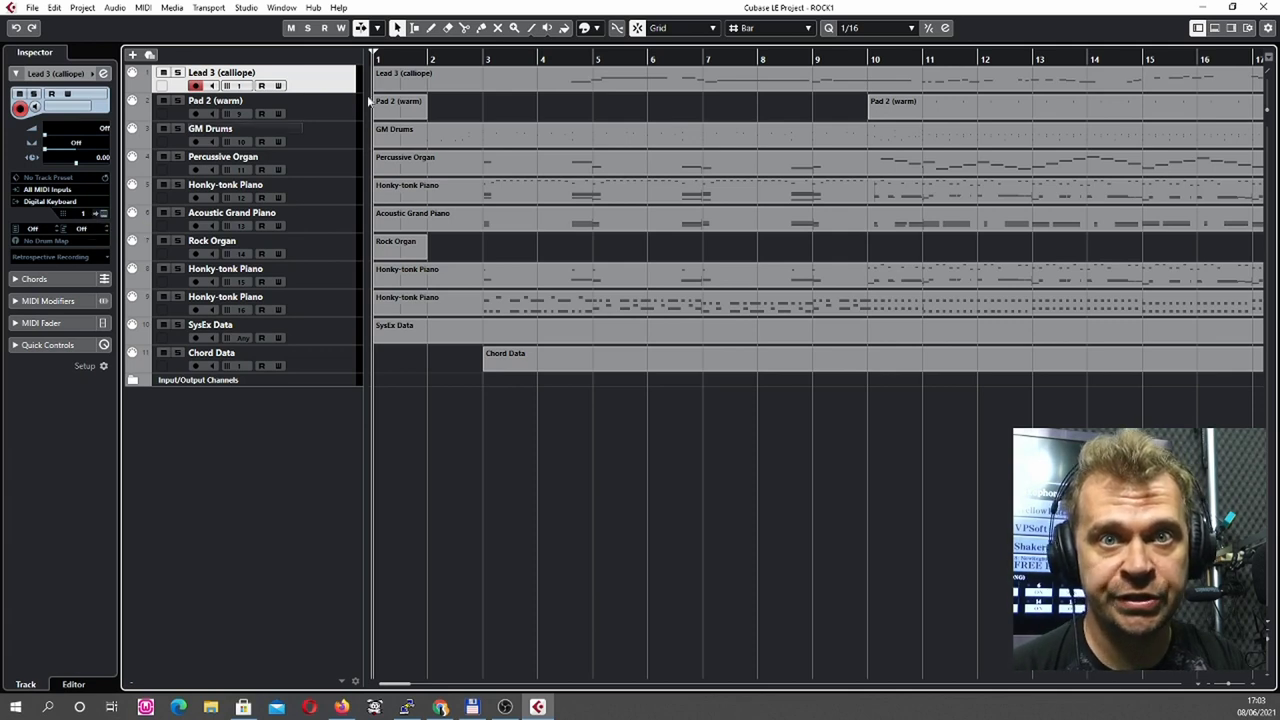
pyautogui.doubleClick(221, 72)
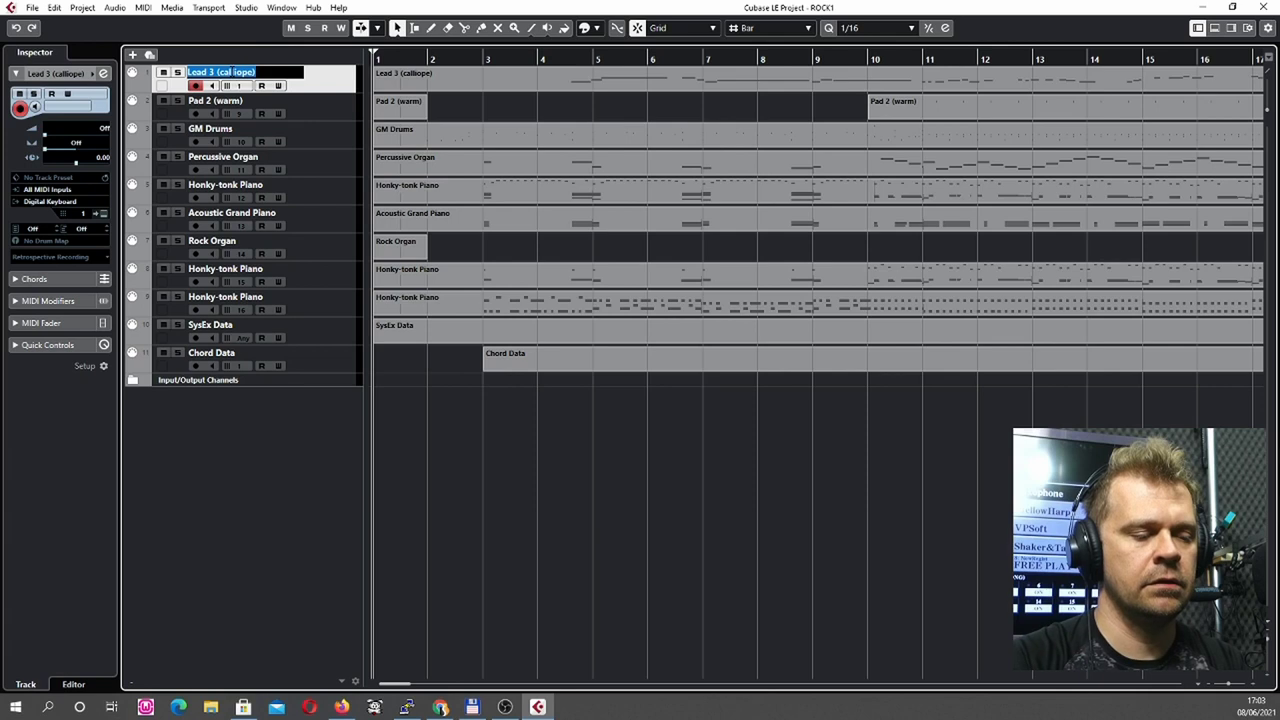
pyautogui.write('Sa')
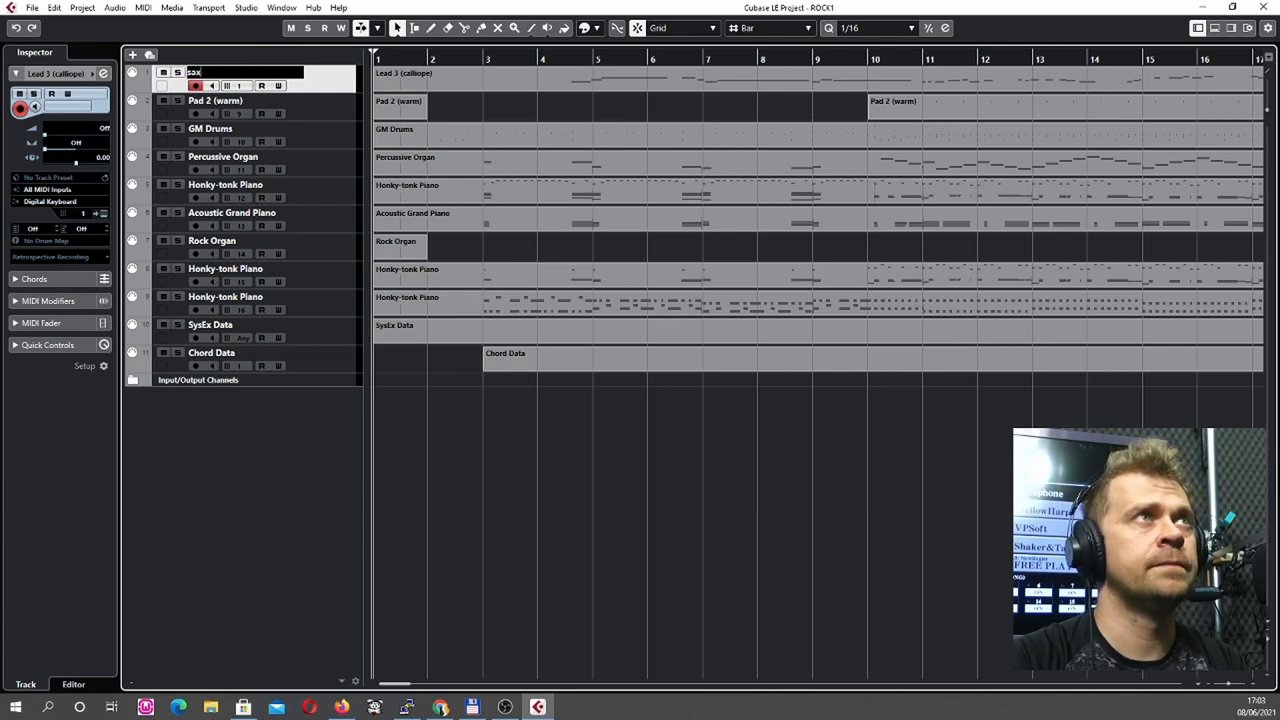
pyautogui.write('xophone')
pyautogui.press('Return')
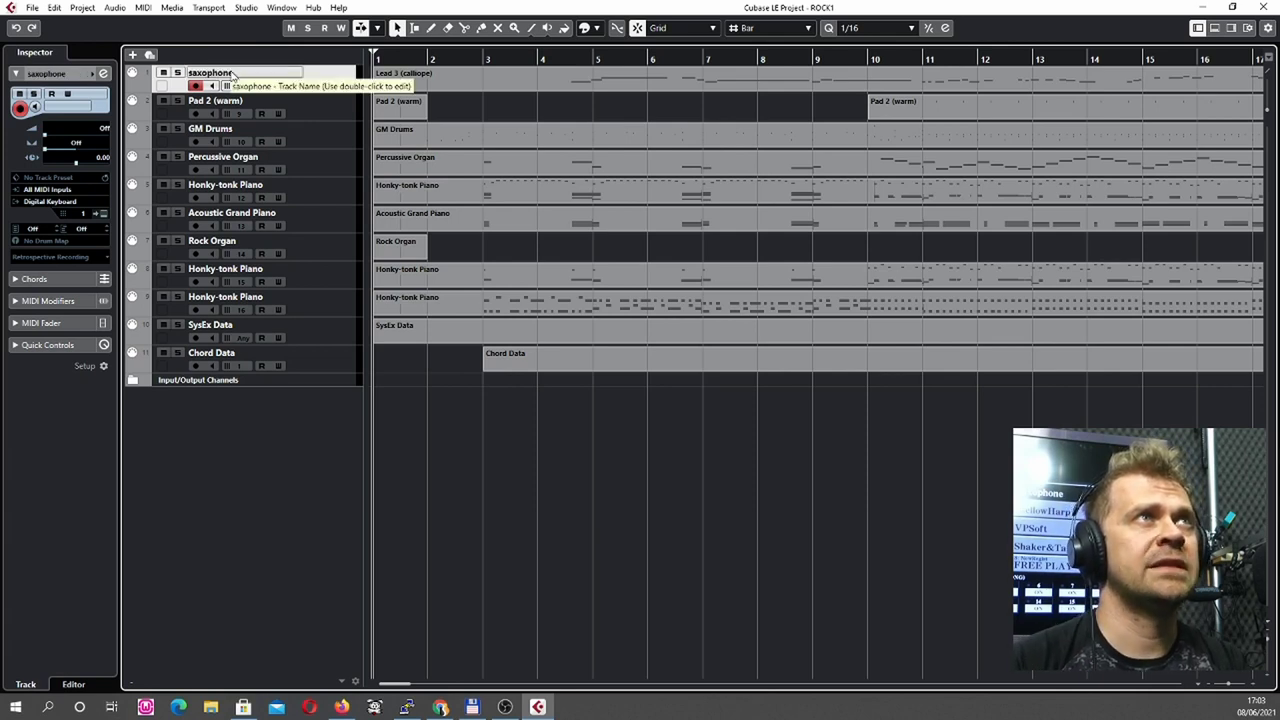
pyautogui.click(328, 101)
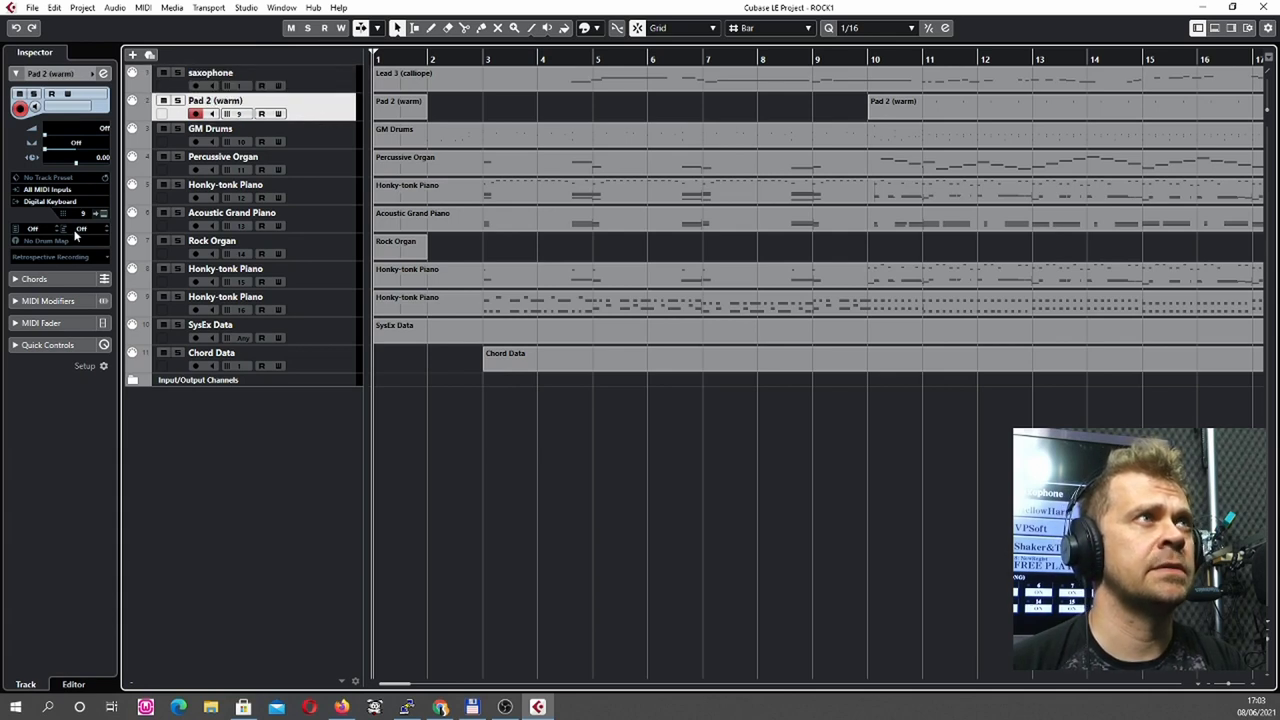
pyautogui.click(320, 140)
pyautogui.click(319, 166)
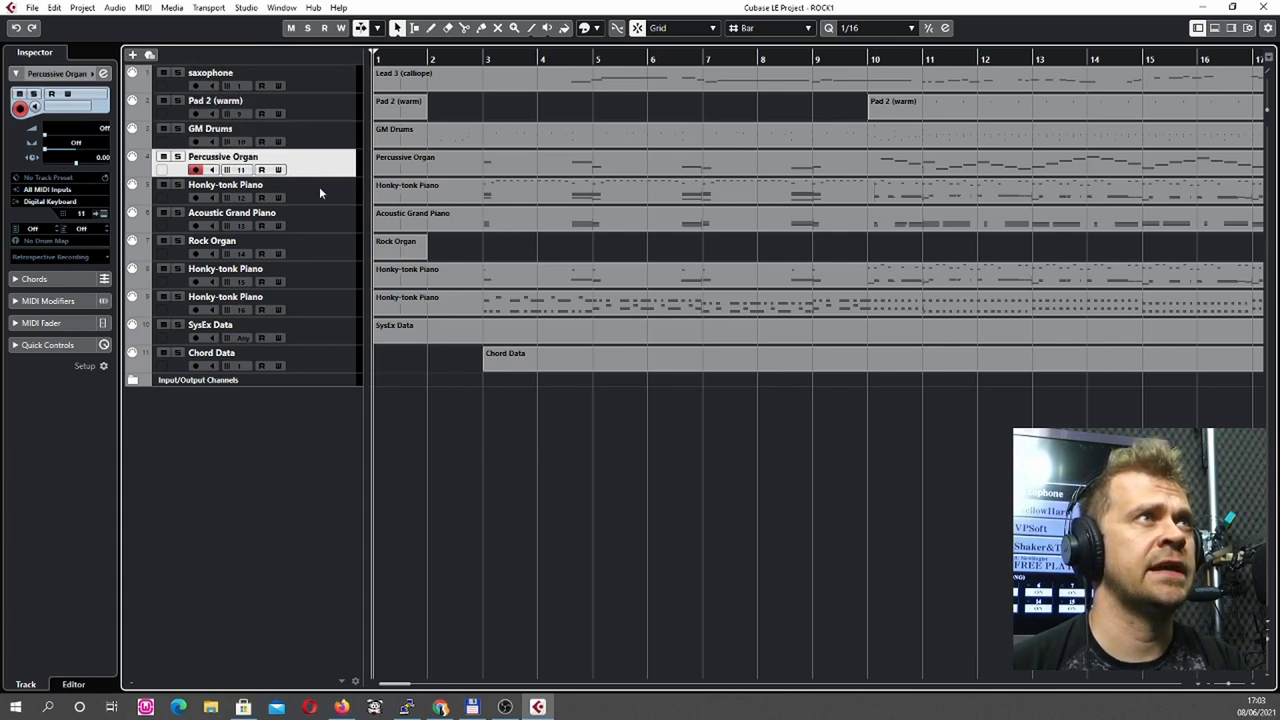
pyautogui.click(319, 194)
pyautogui.click(319, 226)
pyautogui.click(320, 252)
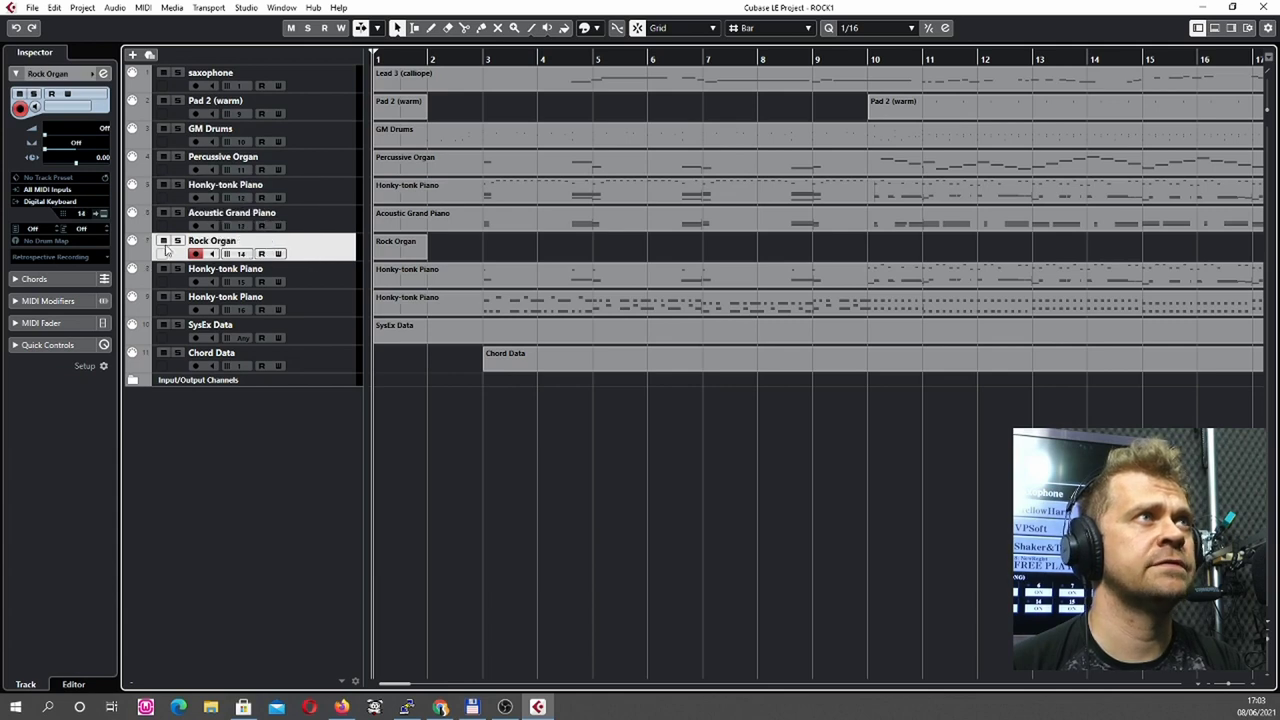
pyautogui.click(322, 284)
pyautogui.click(320, 302)
pyautogui.click(332, 339)
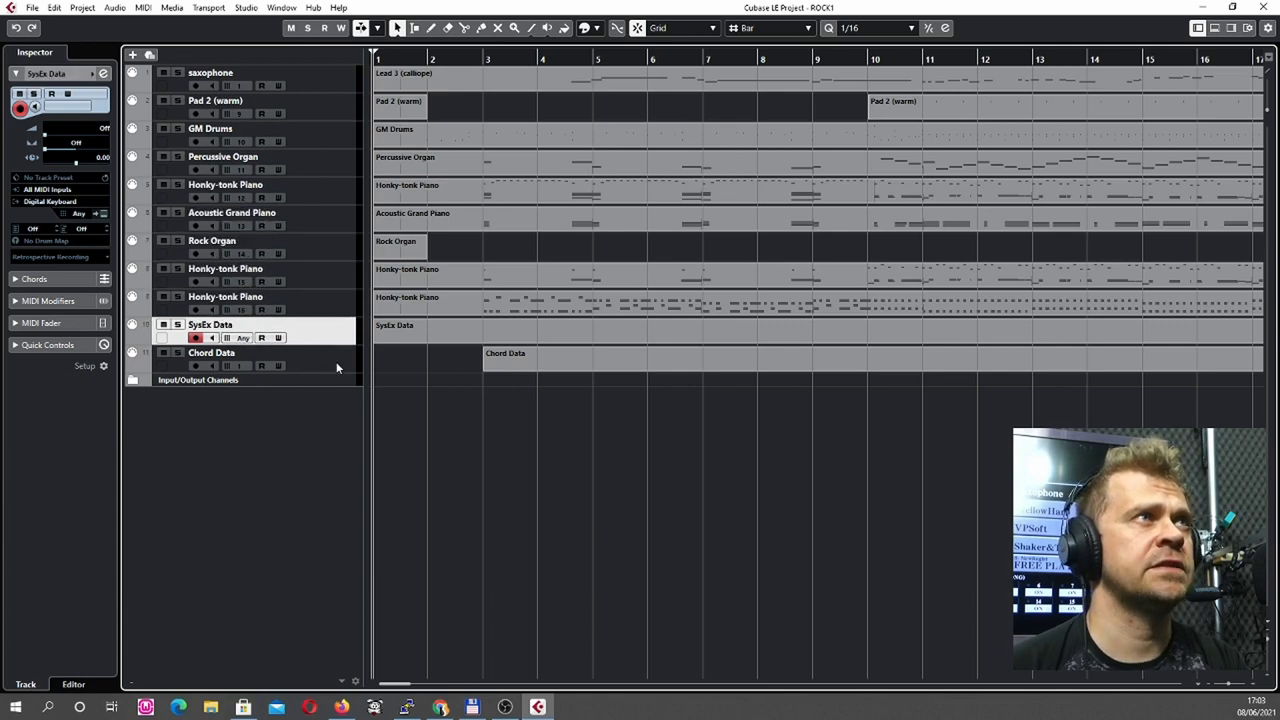
pyautogui.click(330, 358)
pyautogui.click(333, 340)
pyautogui.click(332, 364)
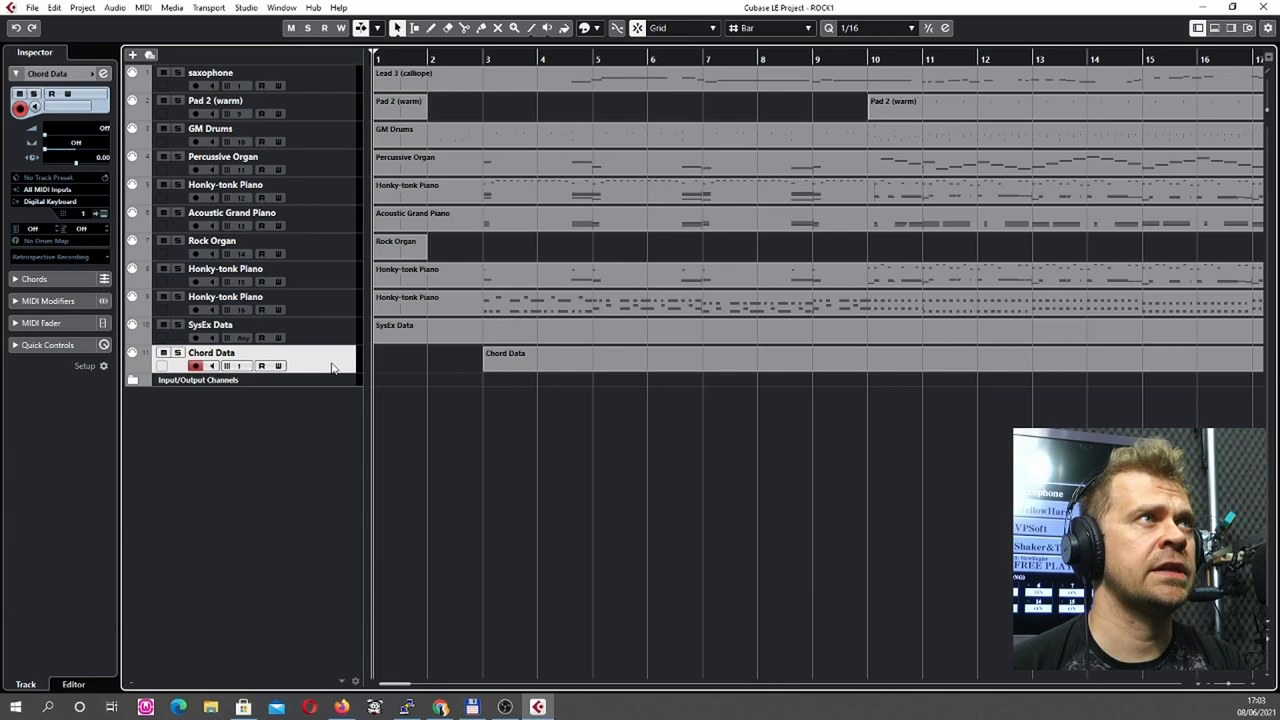
pyautogui.click(332, 342)
pyautogui.click(315, 370)
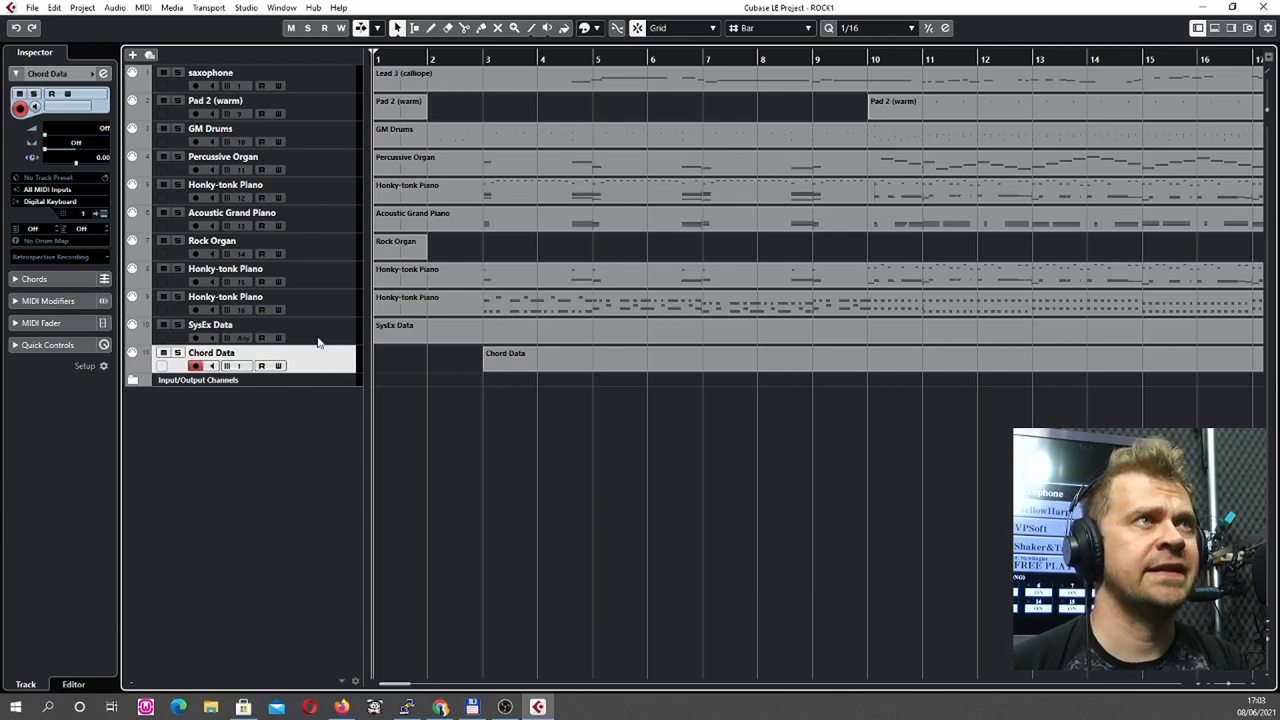
pyautogui.click(318, 343)
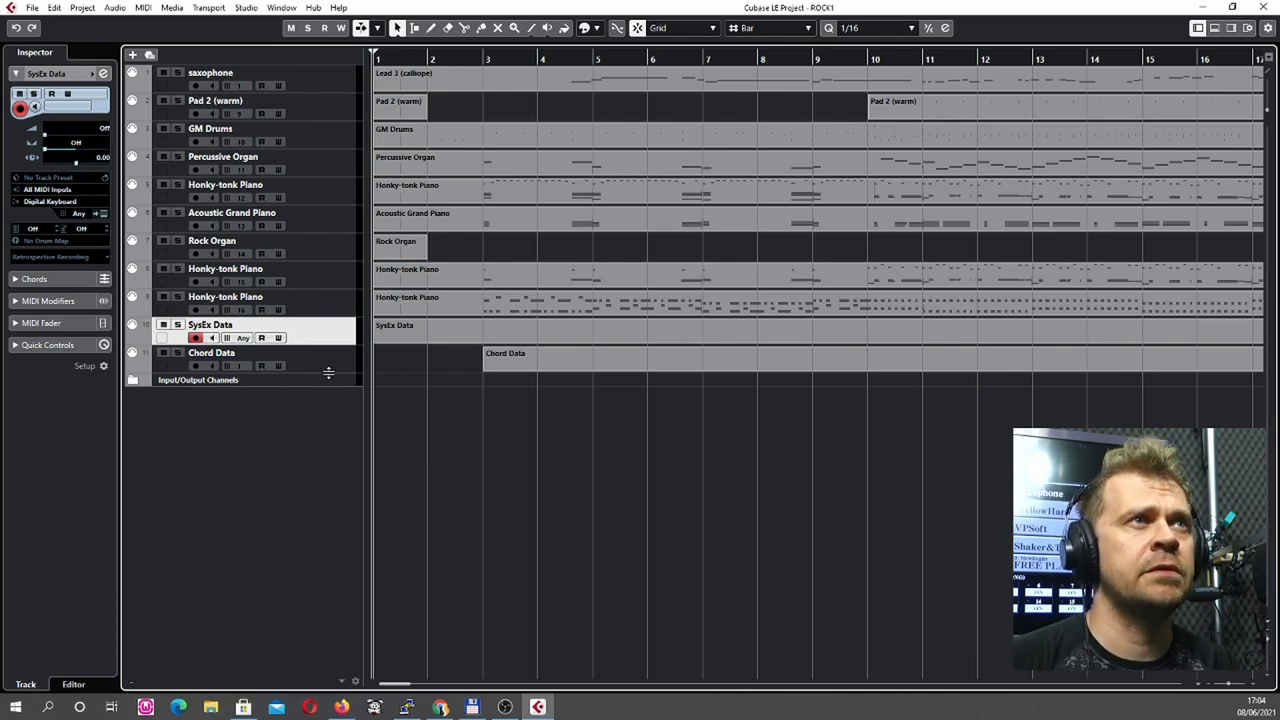
pyautogui.moveTo(328, 373); pyautogui.dragTo(330, 478)
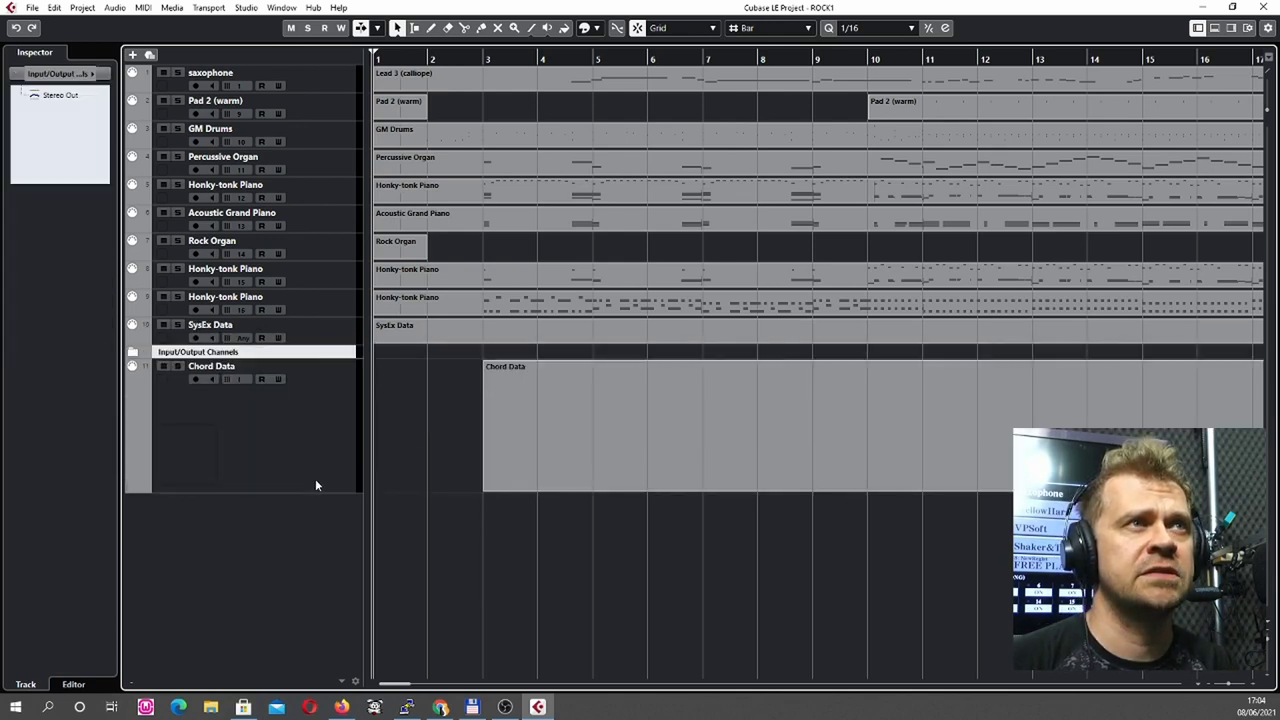
# Select the Chord Data track, resize its lane height, and start playback.
pyautogui.click(315, 482)
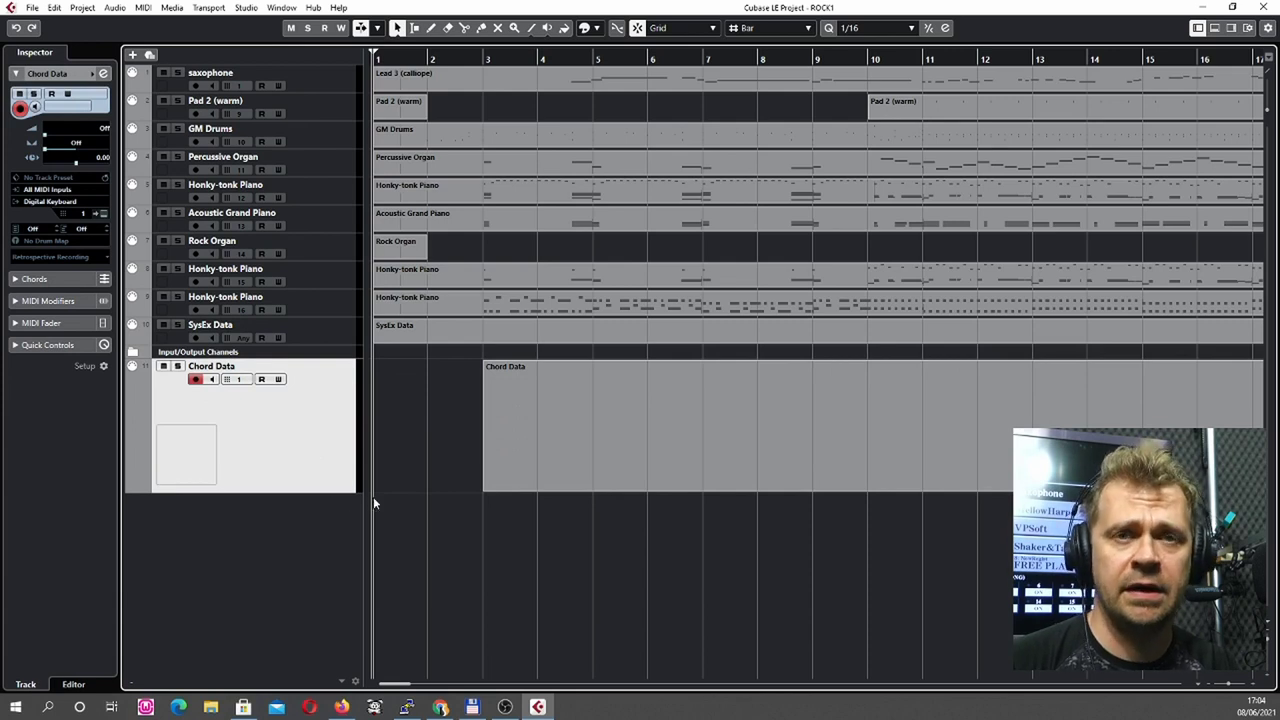
pyautogui.moveTo(331, 493); pyautogui.dragTo(333, 413)
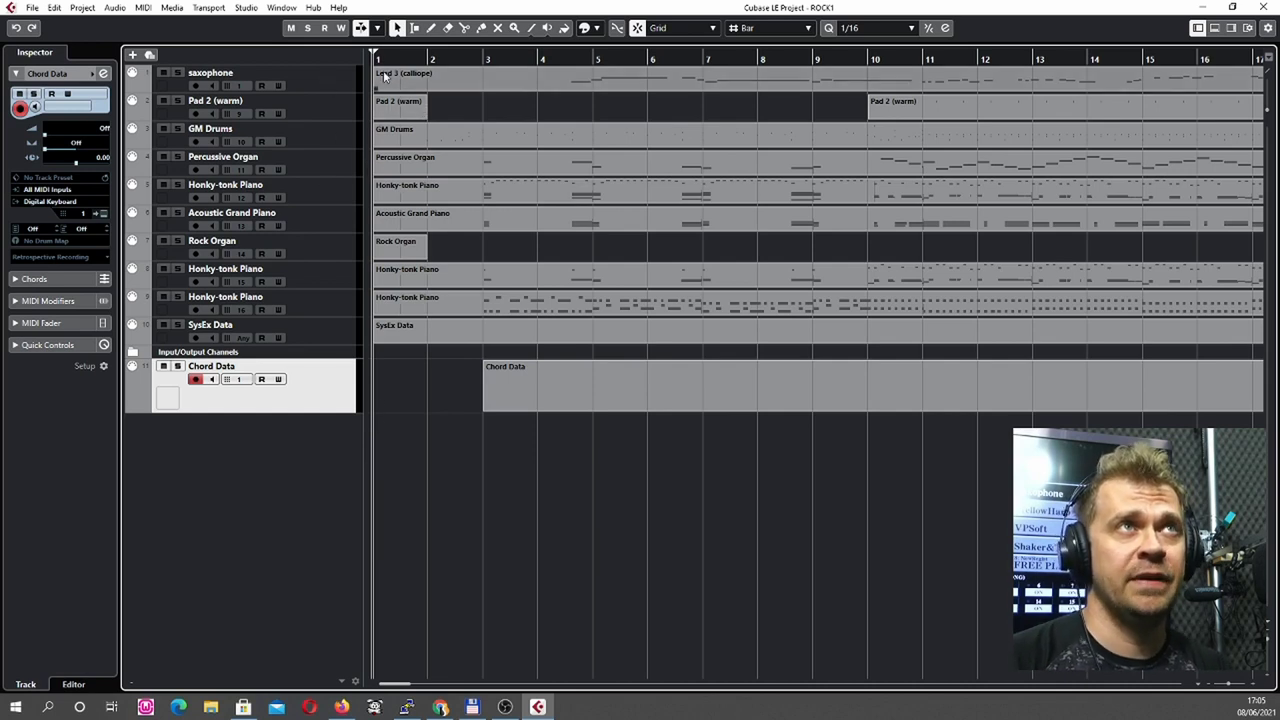
pyautogui.press('space')
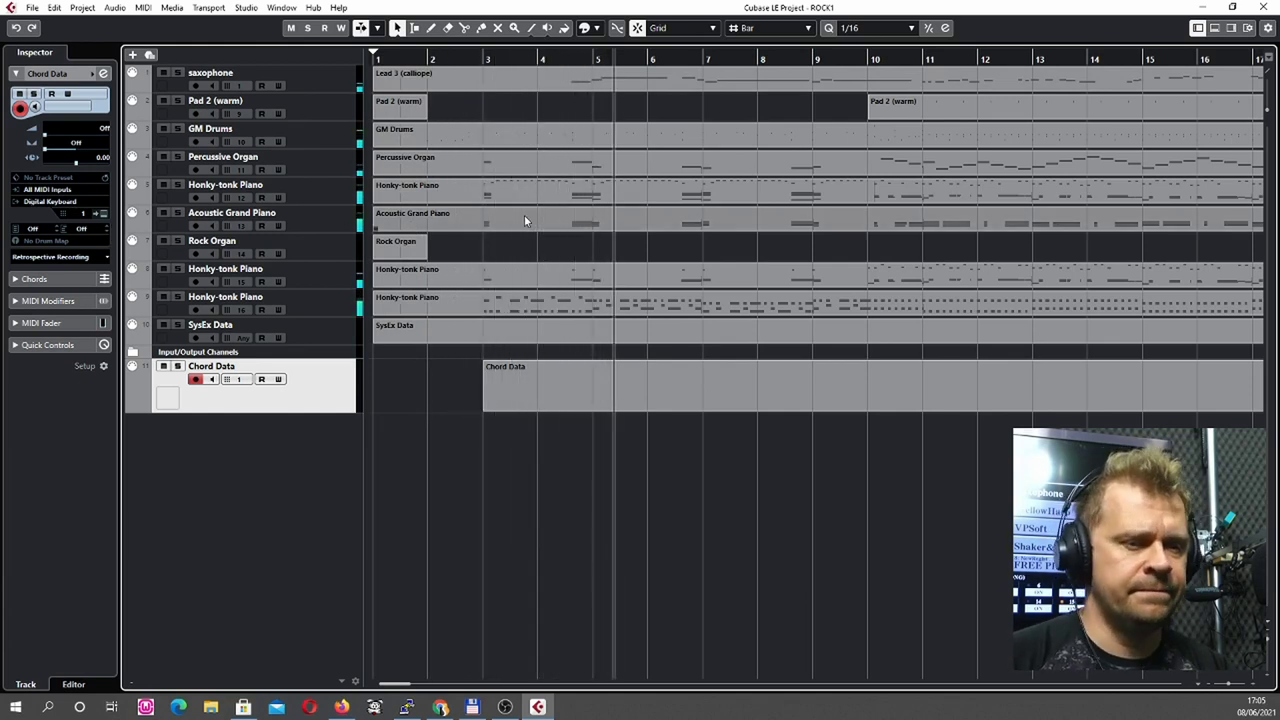
# Stop playback and step through the tracks down to Honky-tonk Piano track 9's output routing.
pyautogui.press('space')
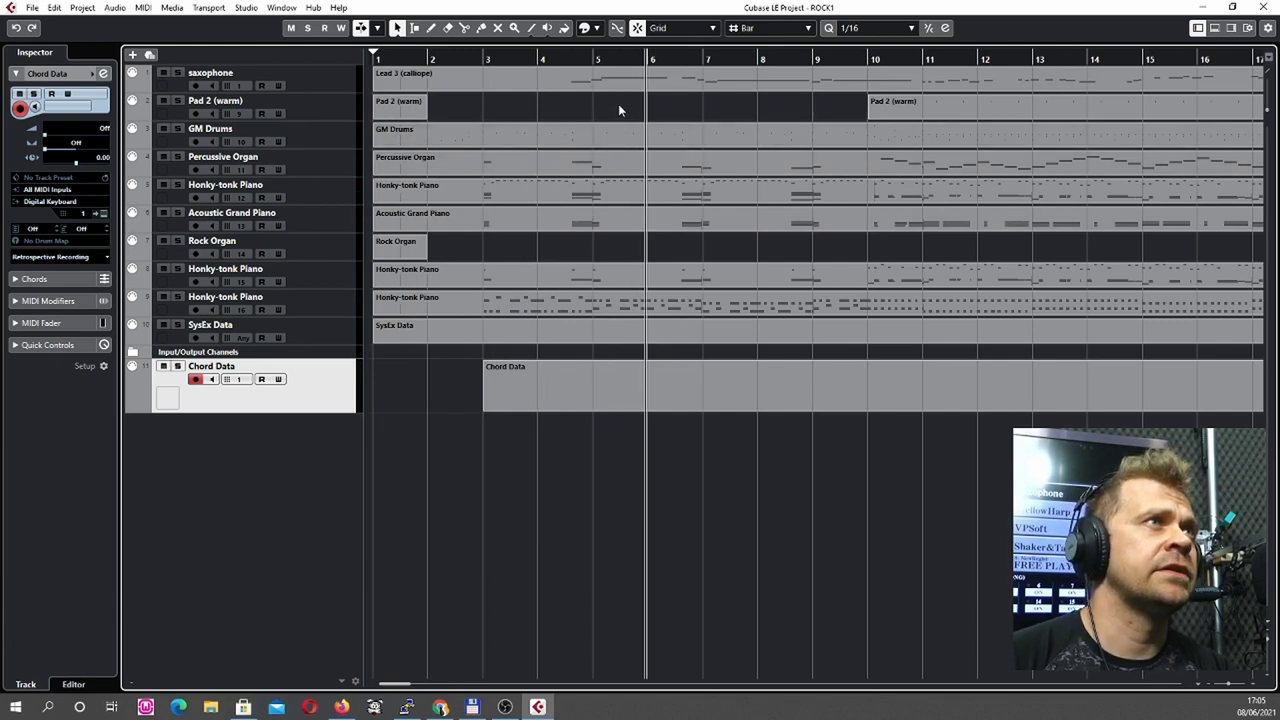
pyautogui.click(302, 108)
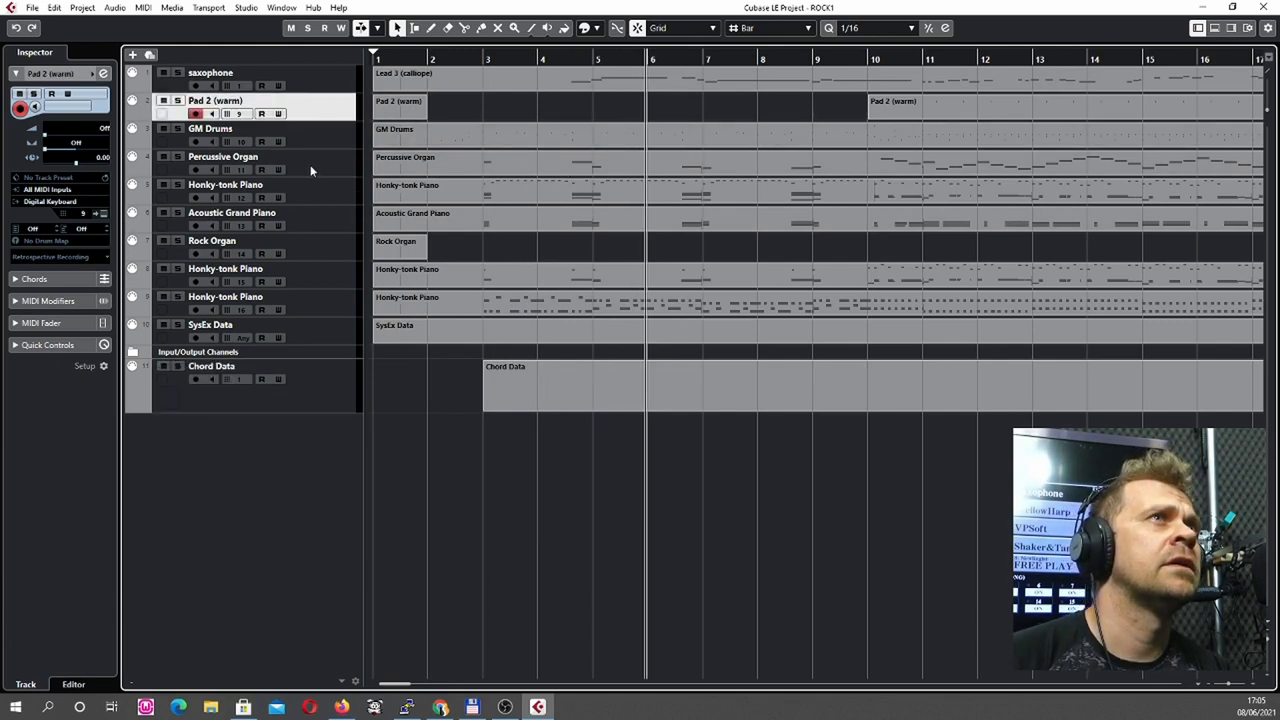
pyautogui.press('Down')
pyautogui.press('Down')
pyautogui.press('Down')
pyautogui.press('Down')
pyautogui.press('Down')
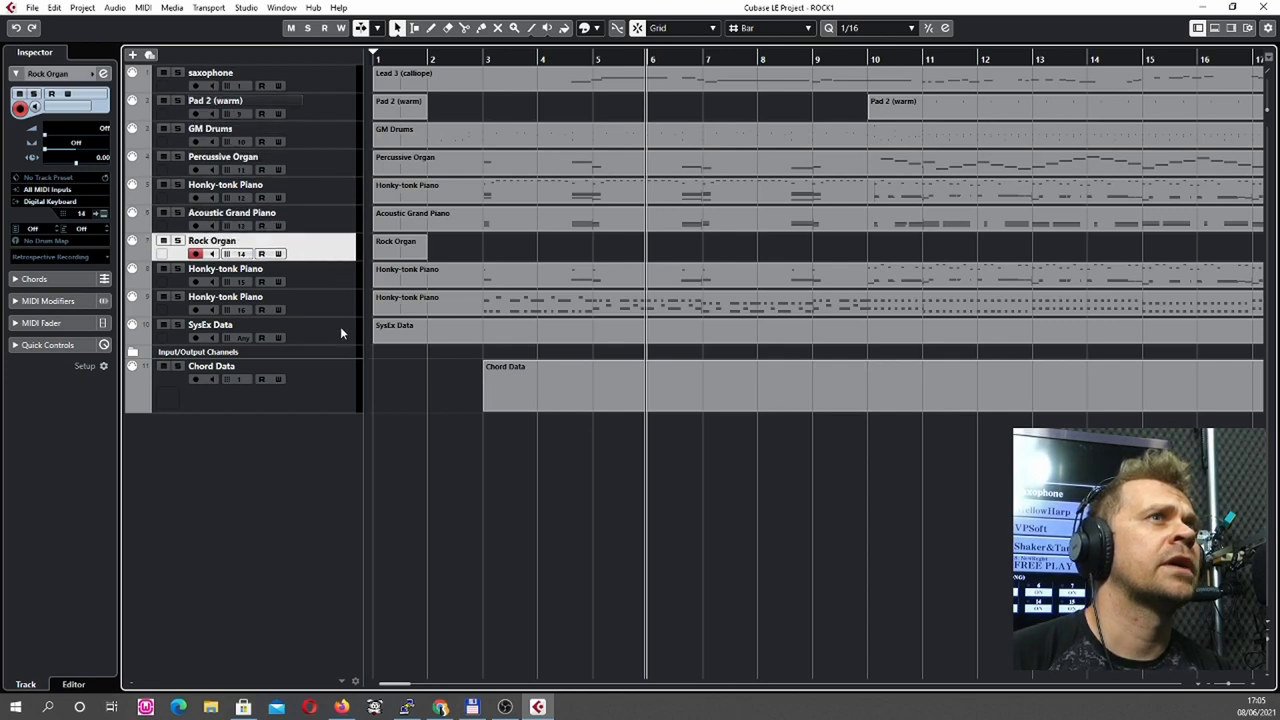
pyautogui.click(340, 330)
pyautogui.click(337, 310)
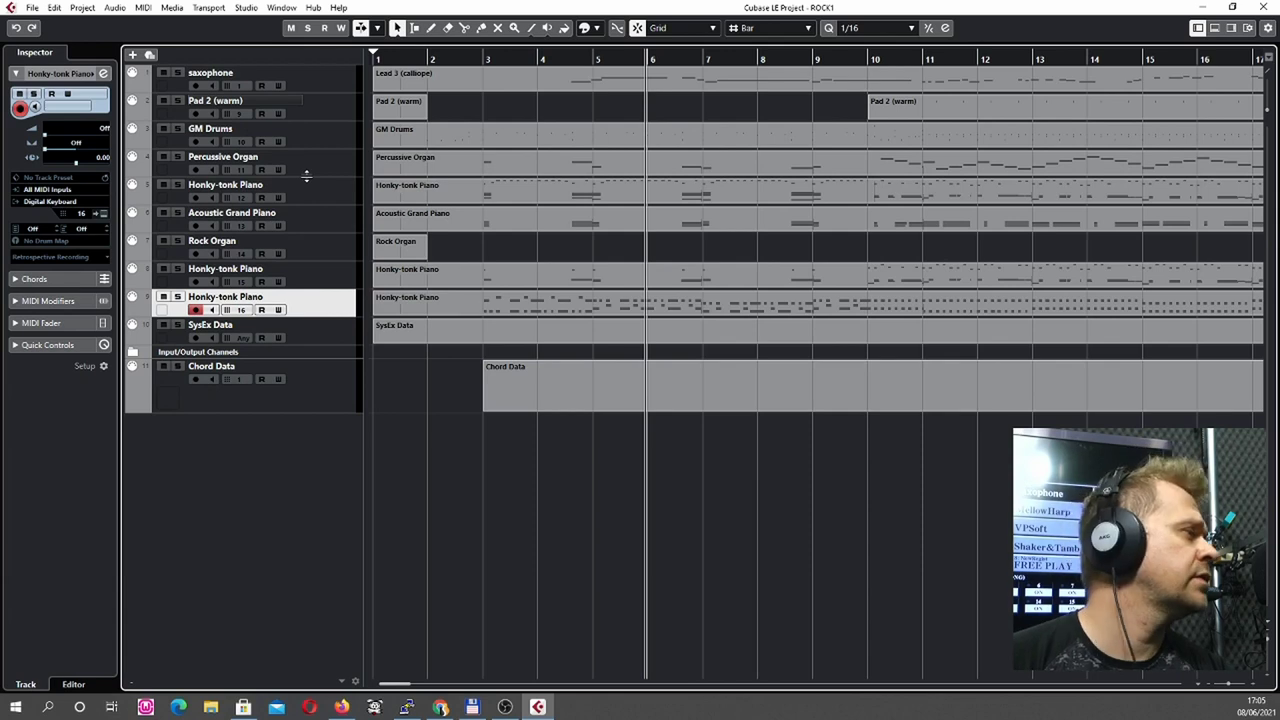
# Briefly replay, return the playhead to bar 1, and keep Digital Keyboard as MIDI output.
pyautogui.press('space')
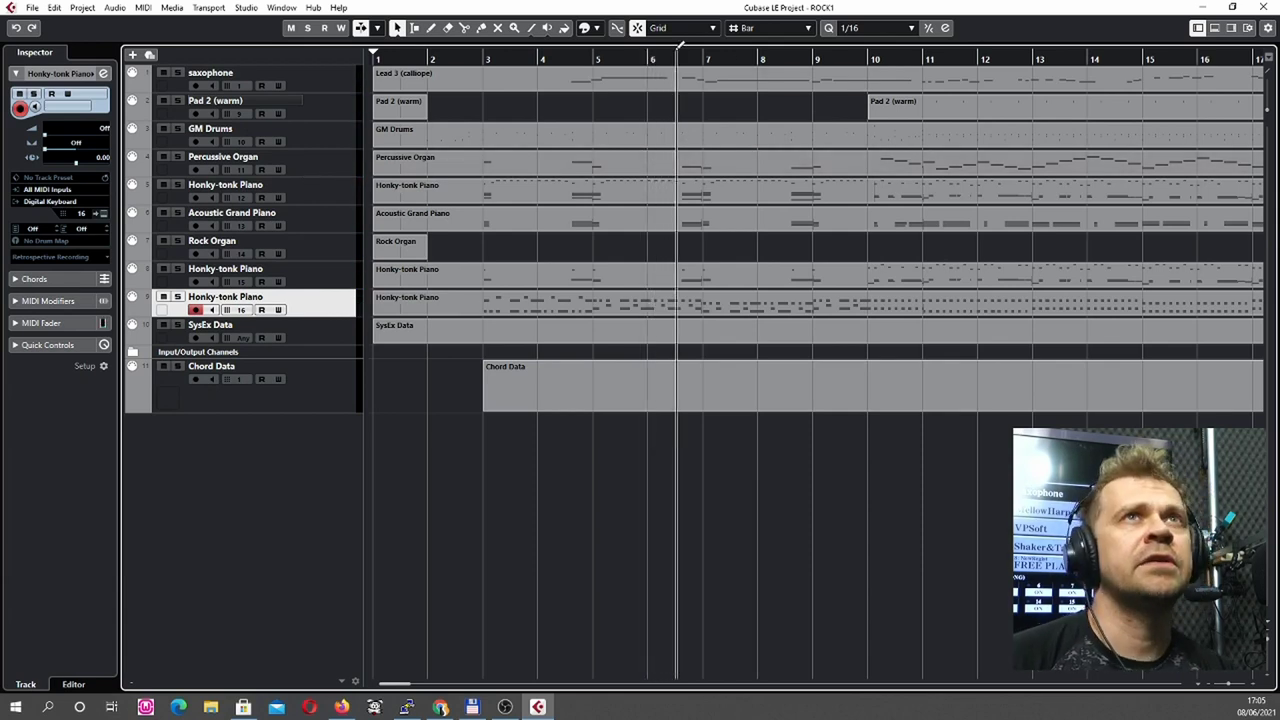
pyautogui.moveTo(398, 50); pyautogui.dragTo(350, 48)
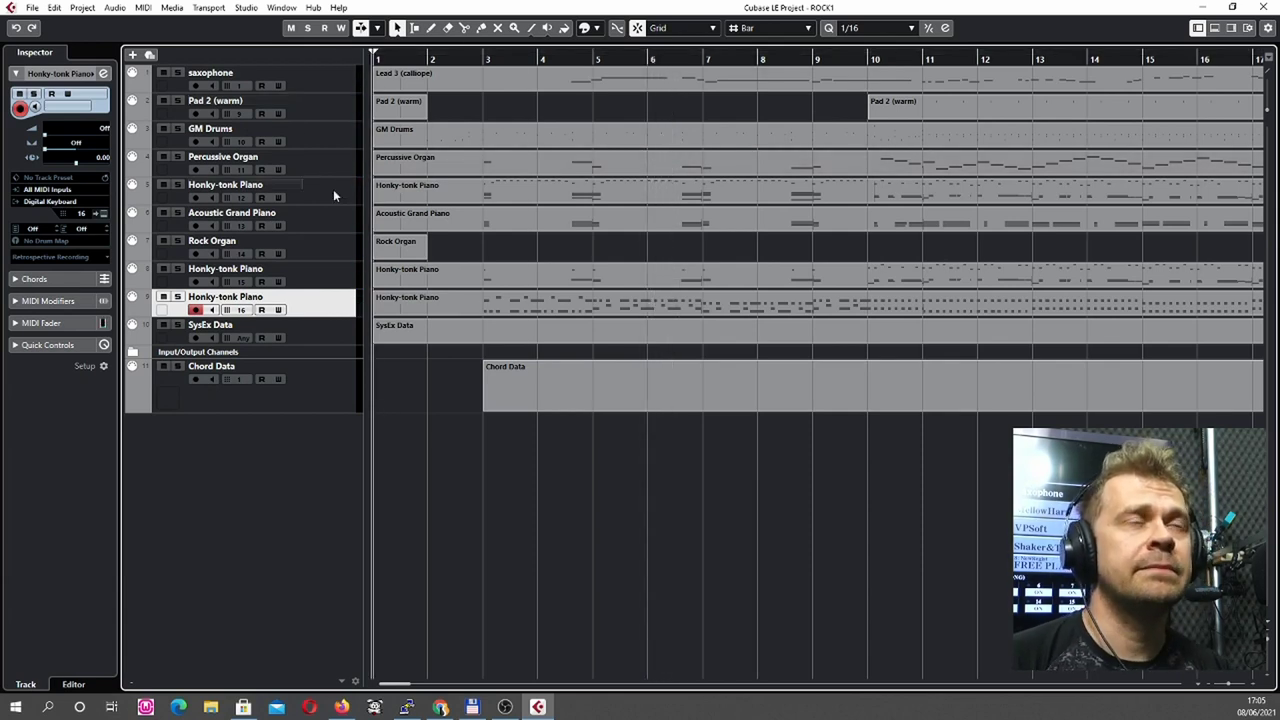
pyautogui.click(29, 202)
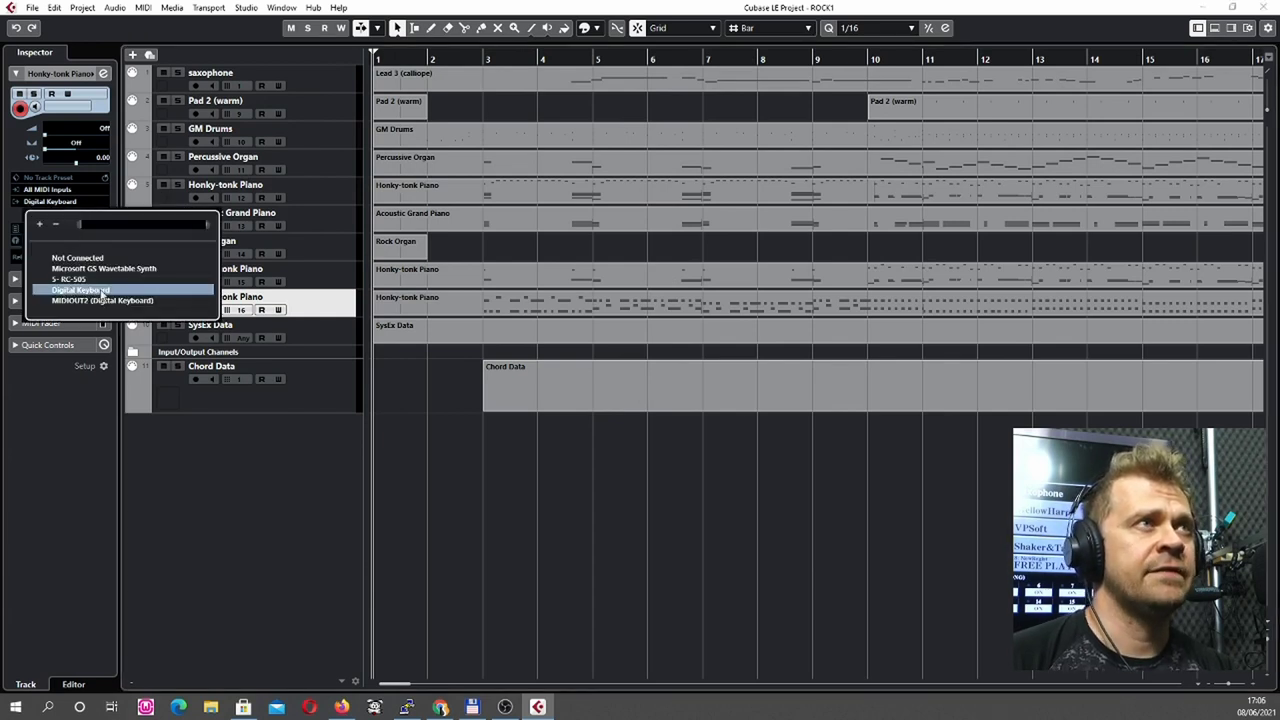
pyautogui.click(145, 292)
pyautogui.click(322, 268)
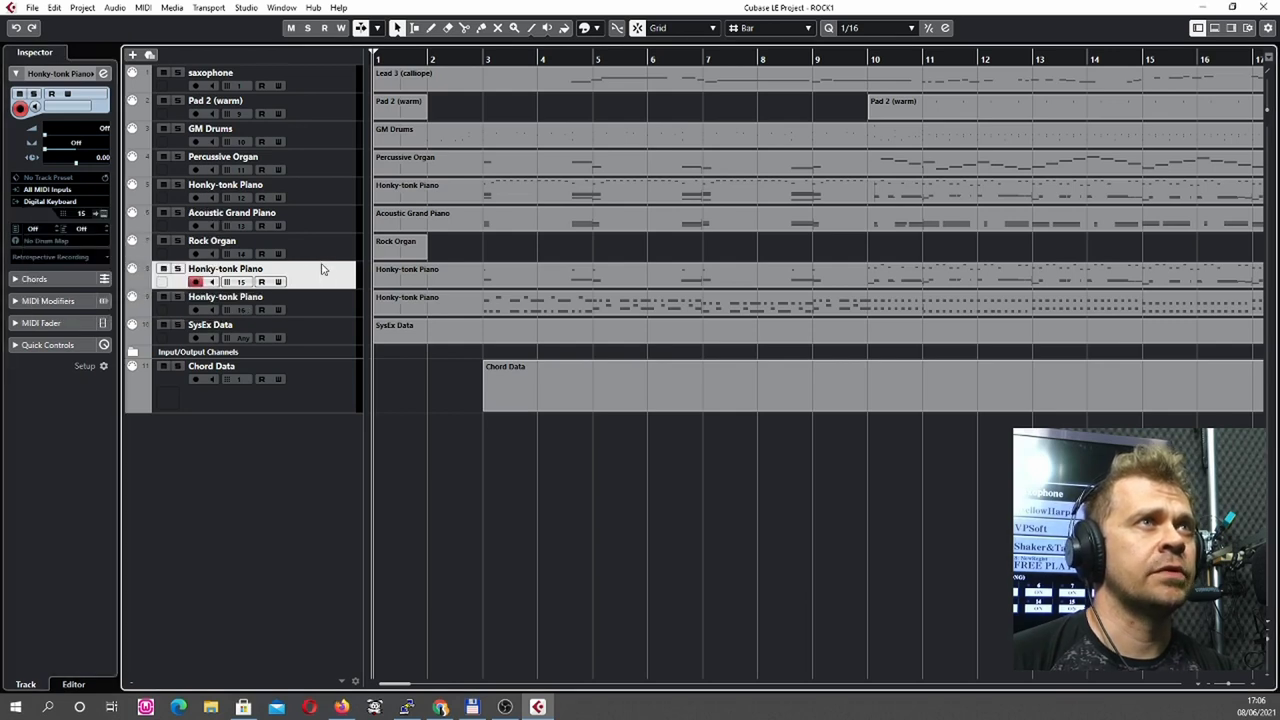
pyautogui.click(324, 82)
pyautogui.click(334, 113)
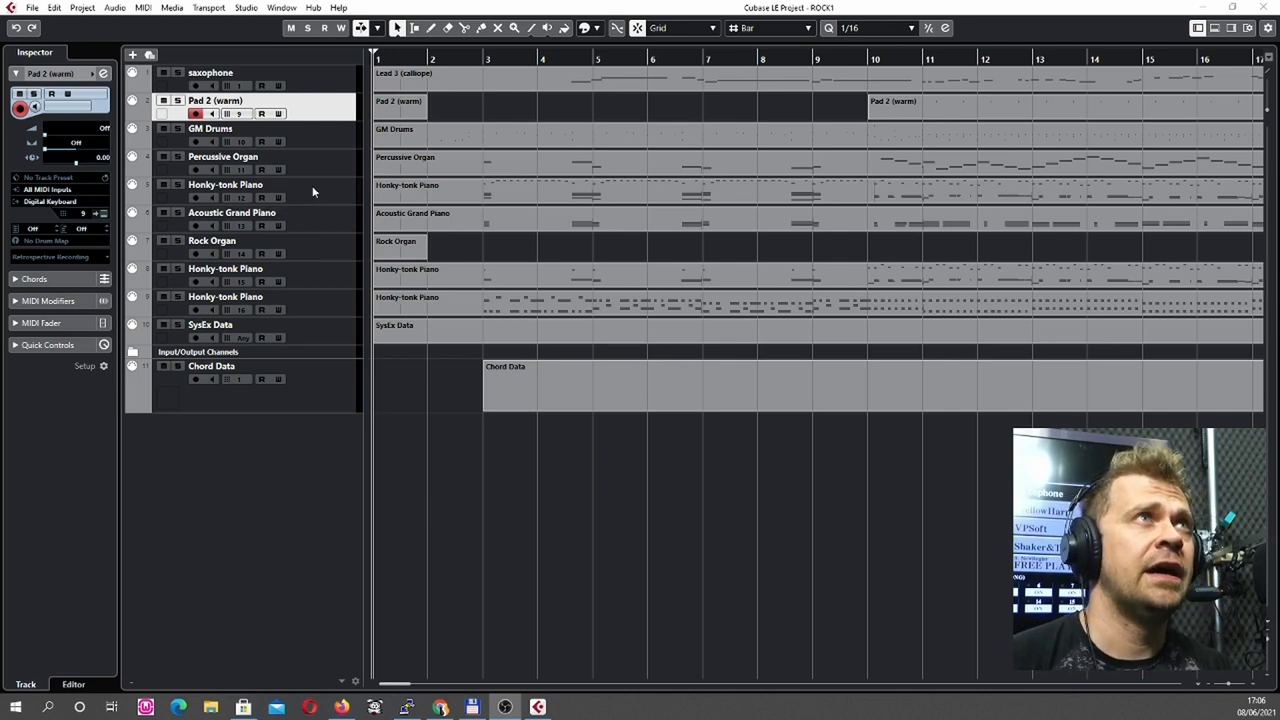
# Keep the saxophone track's MIDI output set to Digital Keyboard.
pyautogui.click(320, 76)
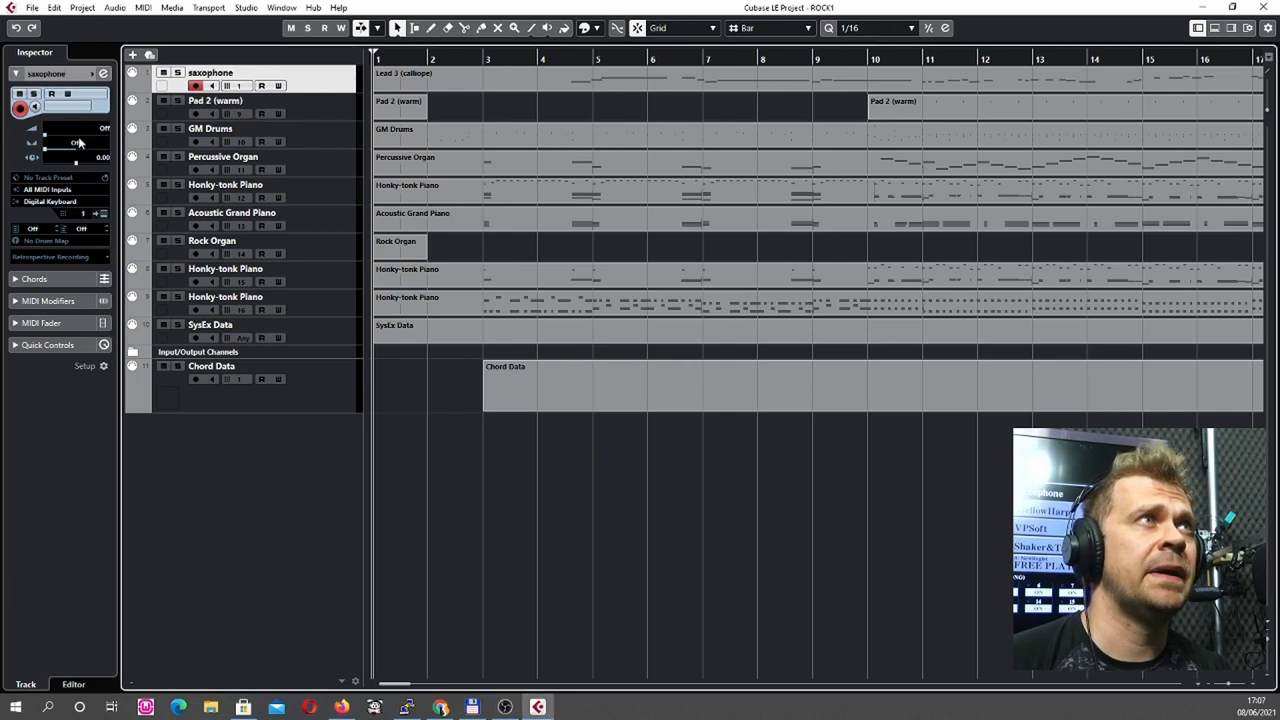
pyautogui.click(66, 200)
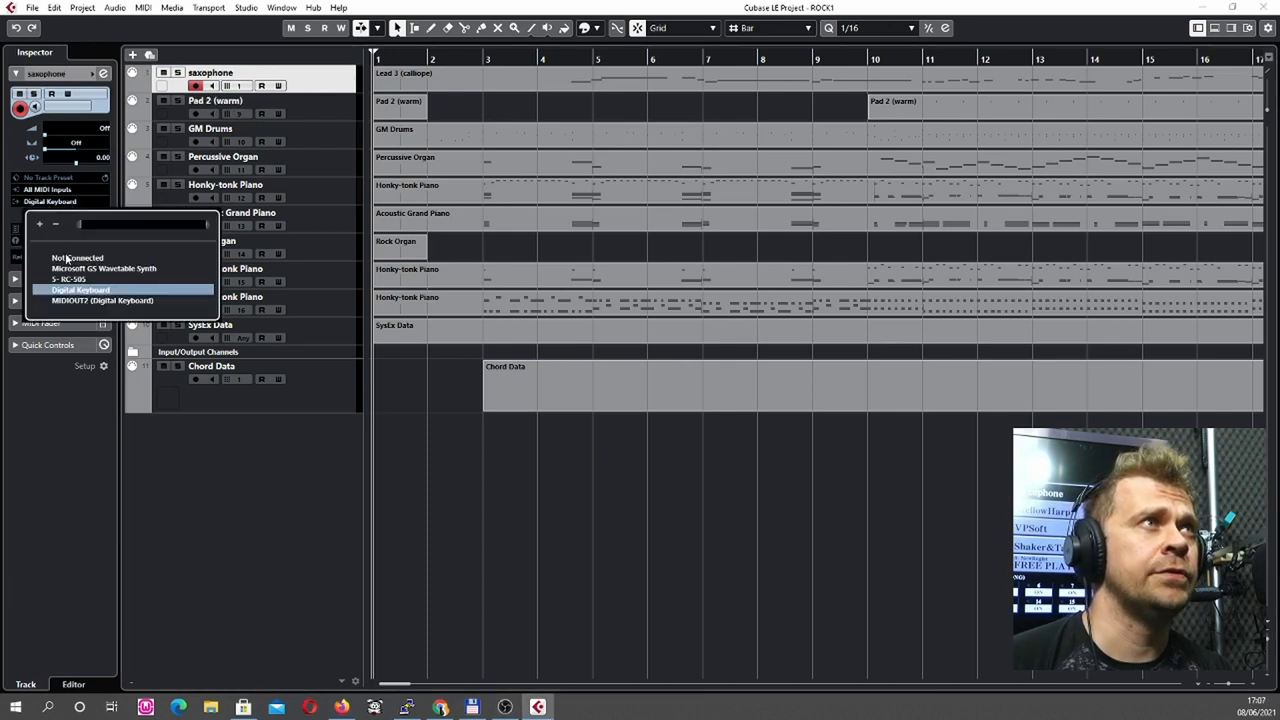
pyautogui.click(127, 291)
# Verify the routing of GM Drums through SysEx Data and Pad 2, then play the song.
pyautogui.click(342, 141)
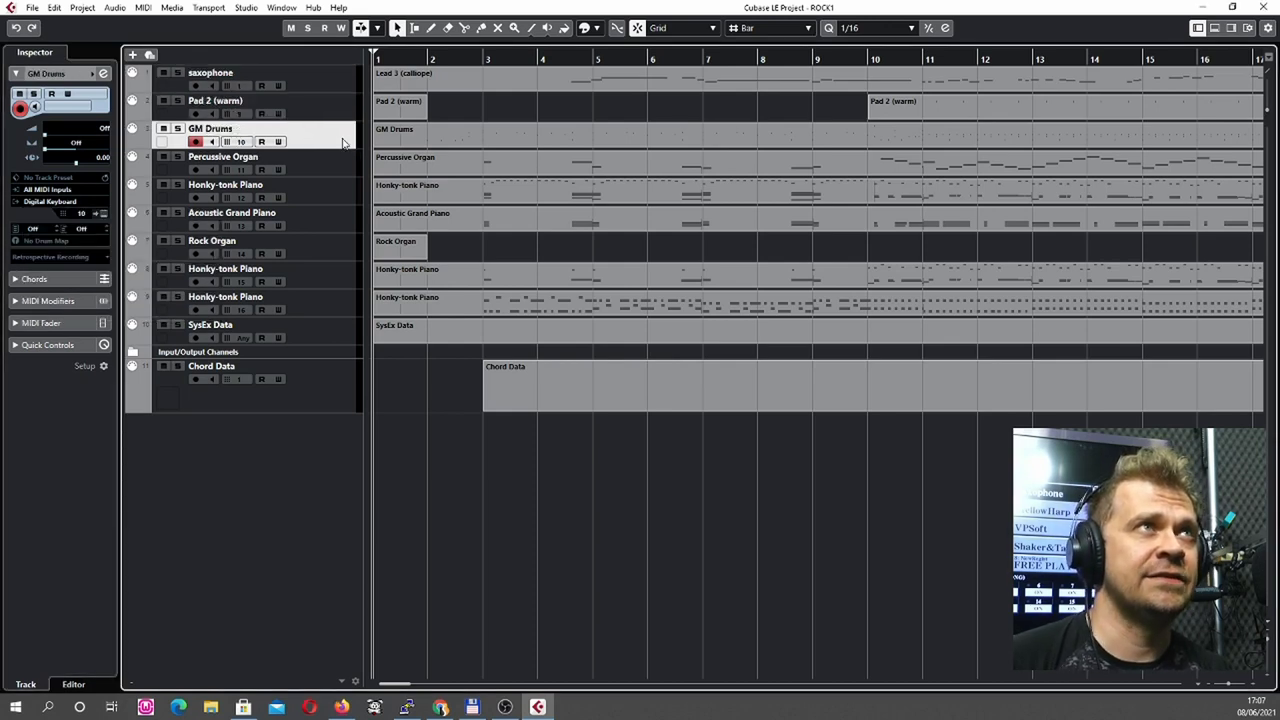
pyautogui.click(343, 163)
pyautogui.click(344, 190)
pyautogui.click(340, 218)
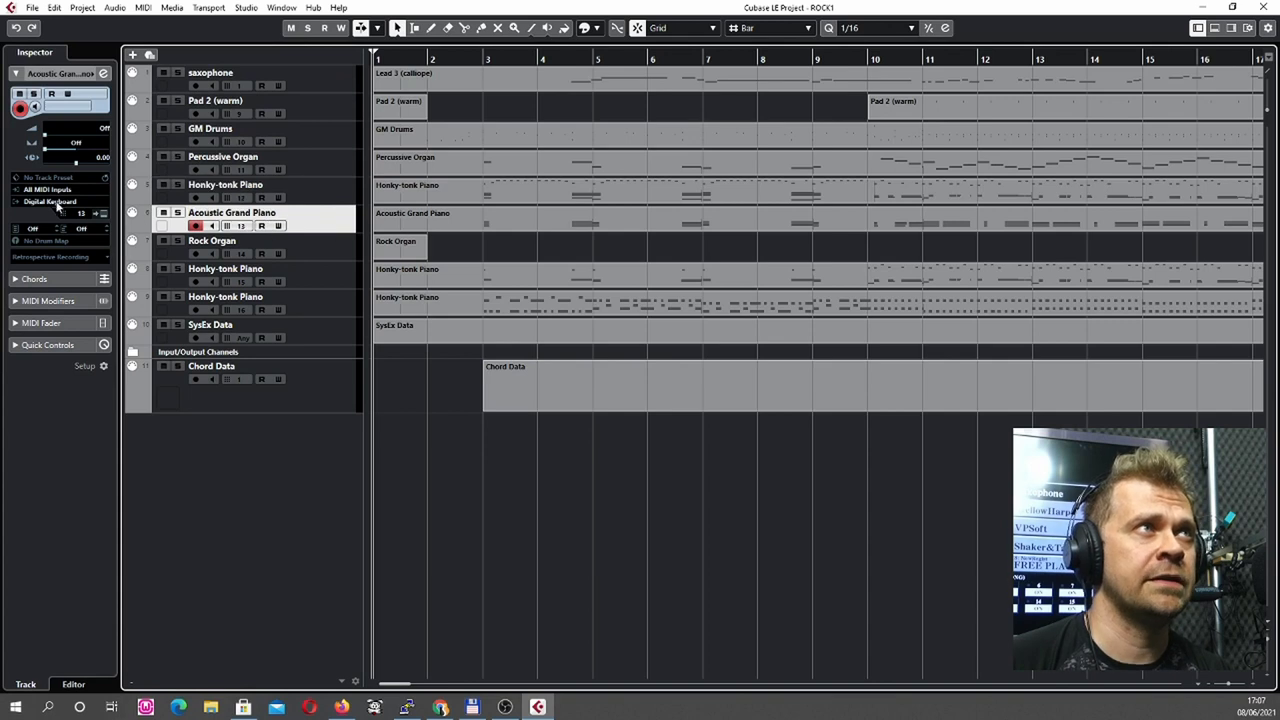
pyautogui.click(328, 244)
pyautogui.click(334, 271)
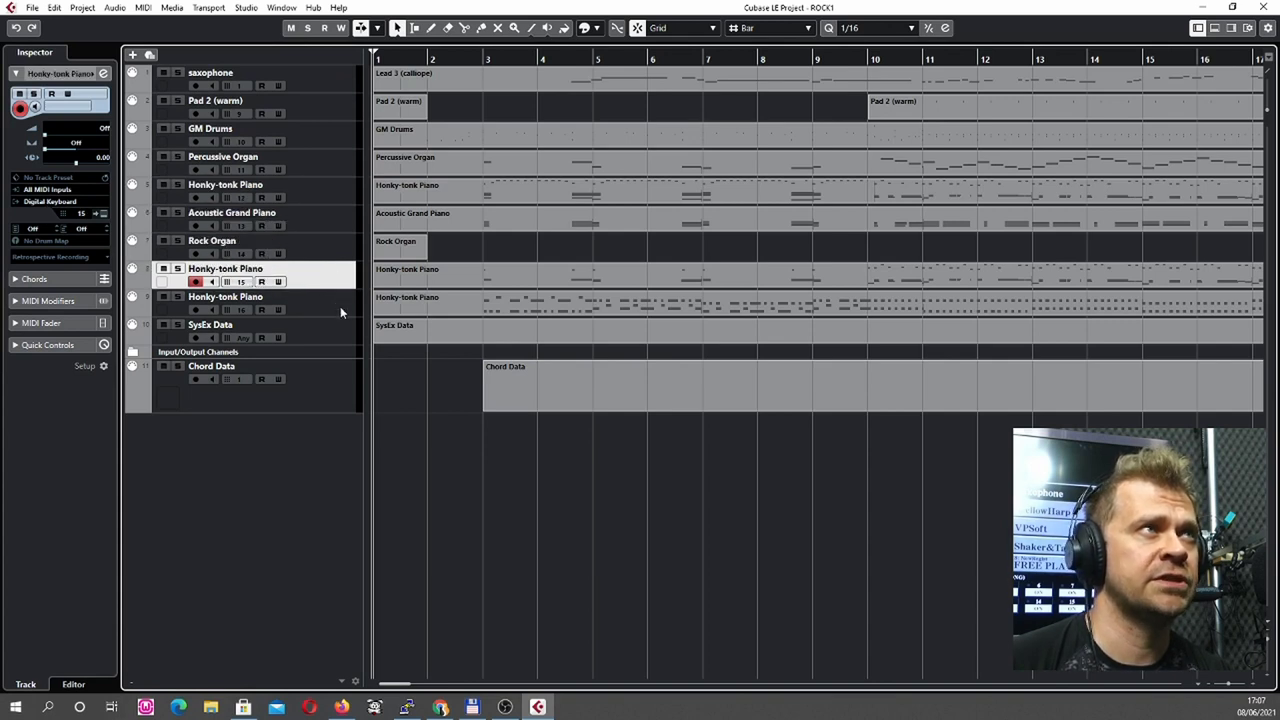
pyautogui.click(340, 302)
pyautogui.click(339, 341)
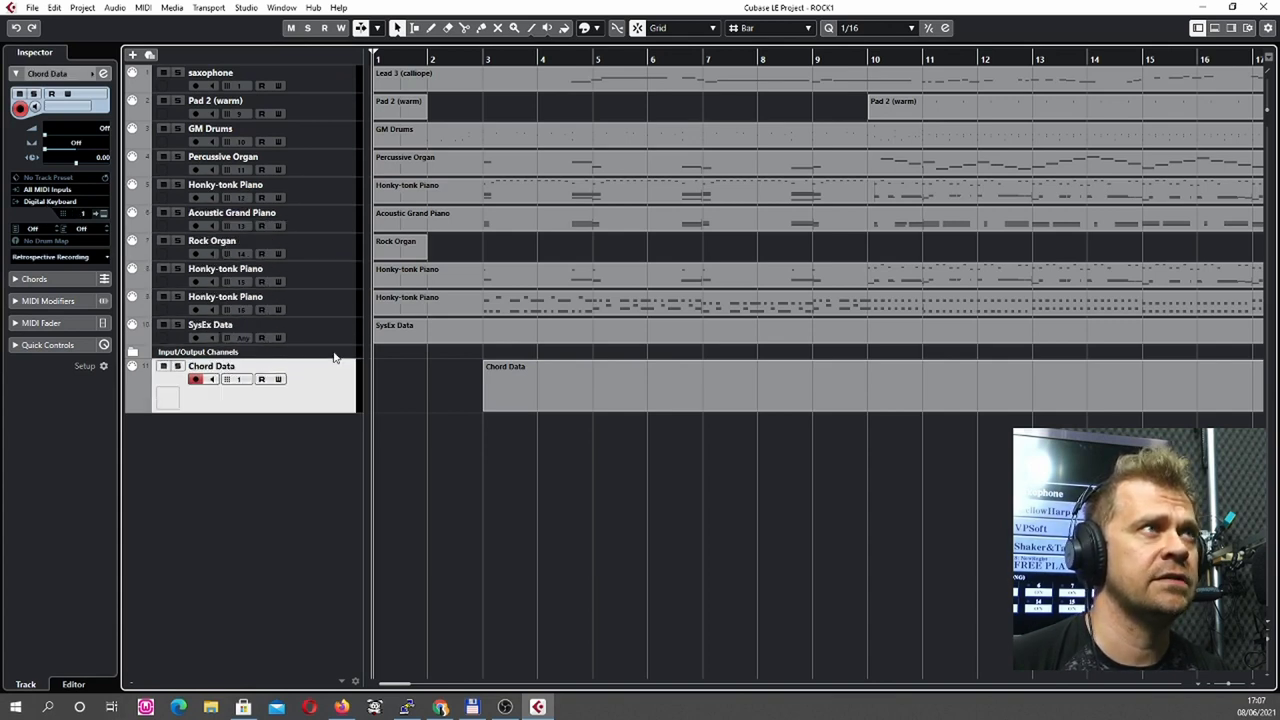
pyautogui.click(335, 352)
pyautogui.click(335, 330)
pyautogui.click(336, 311)
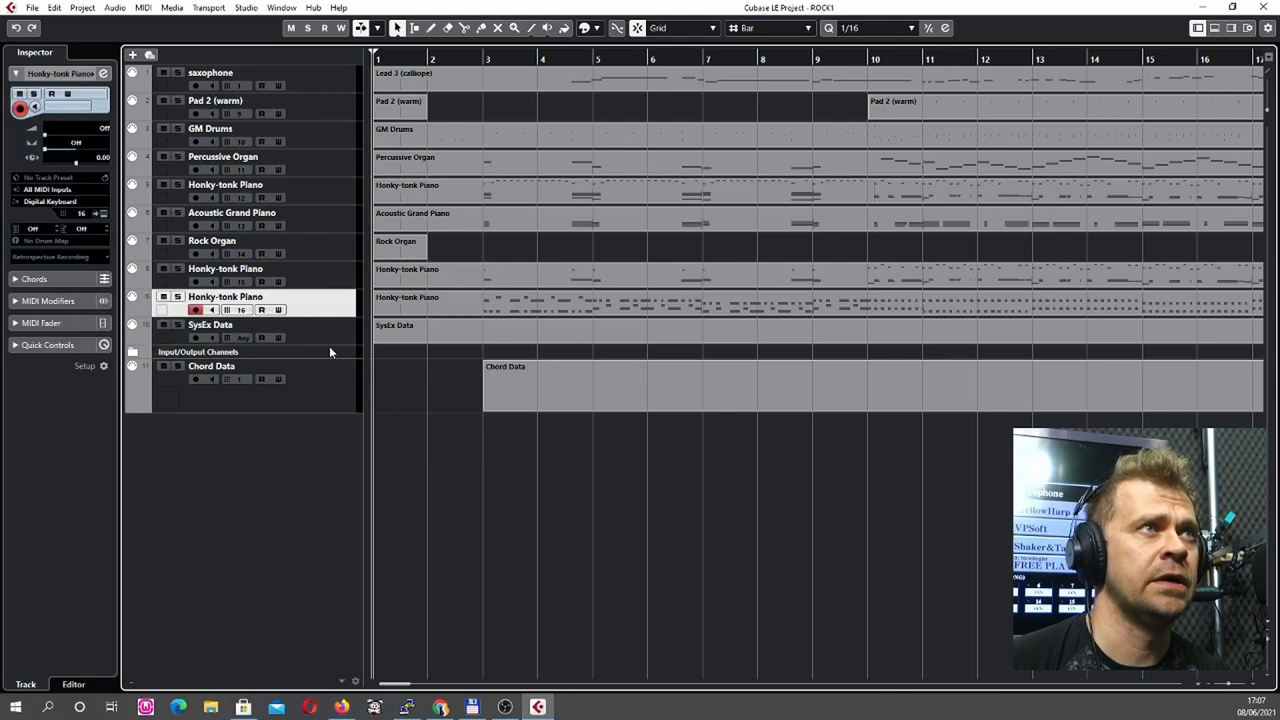
pyautogui.click(330, 88)
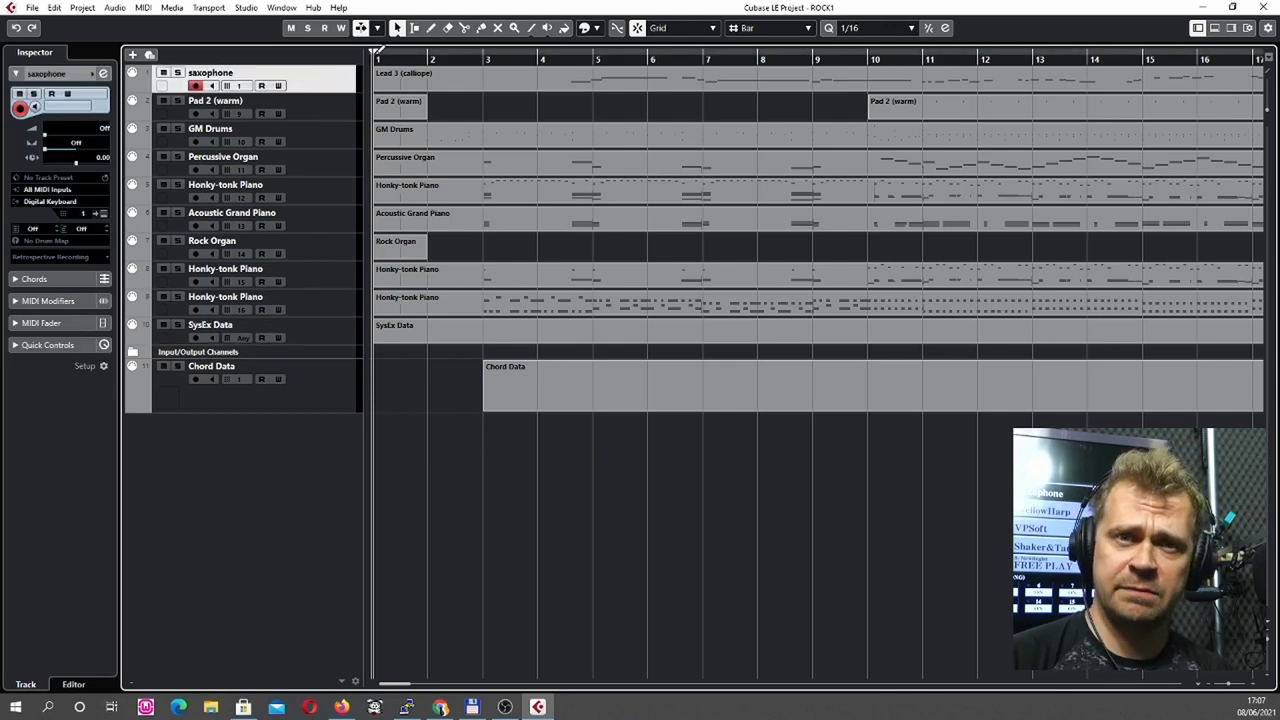
pyautogui.click(341, 104)
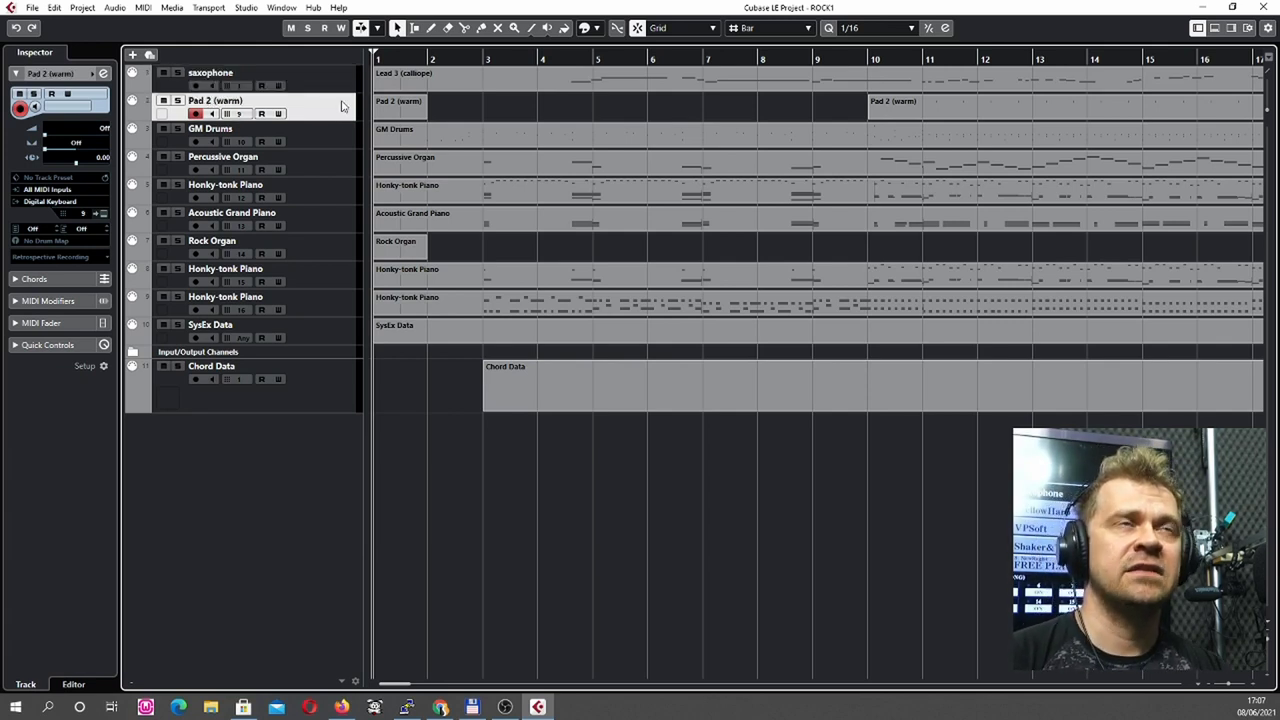
pyautogui.press('space')
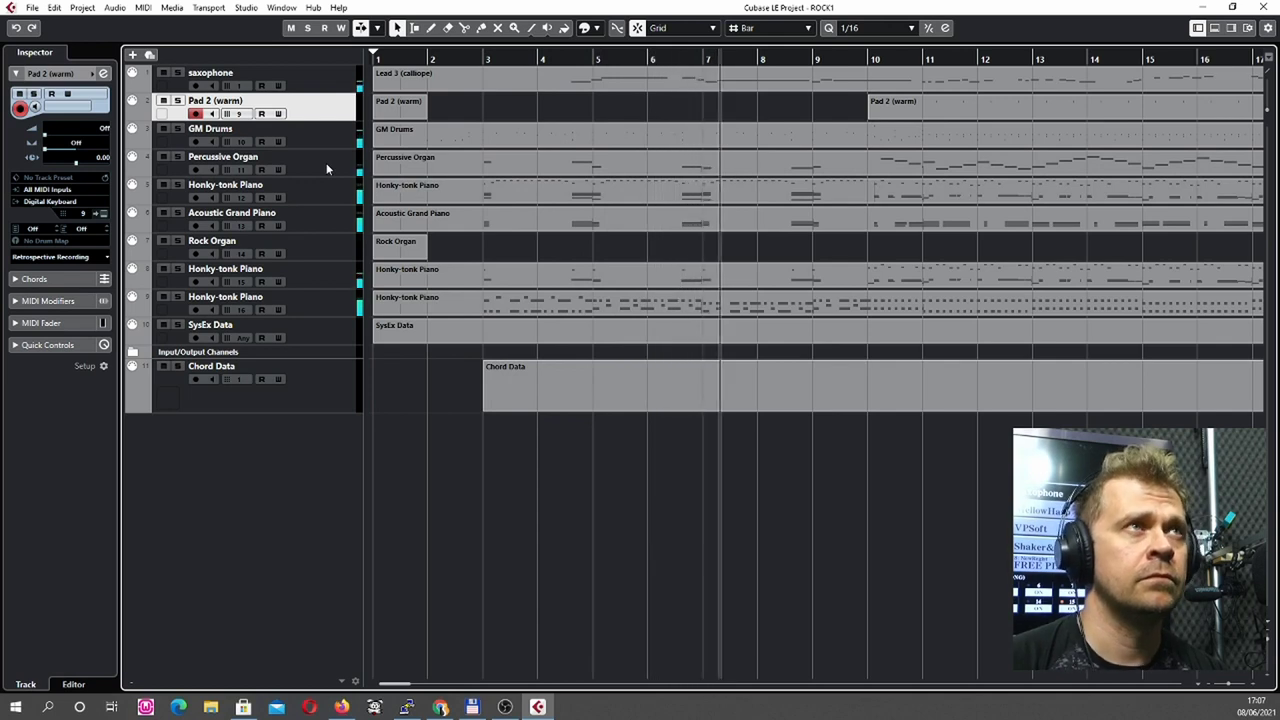
# Solo Pad 2 (warm), unsolo the saxophone track, and toggle the GM Drums solo.
pyautogui.click(178, 102)
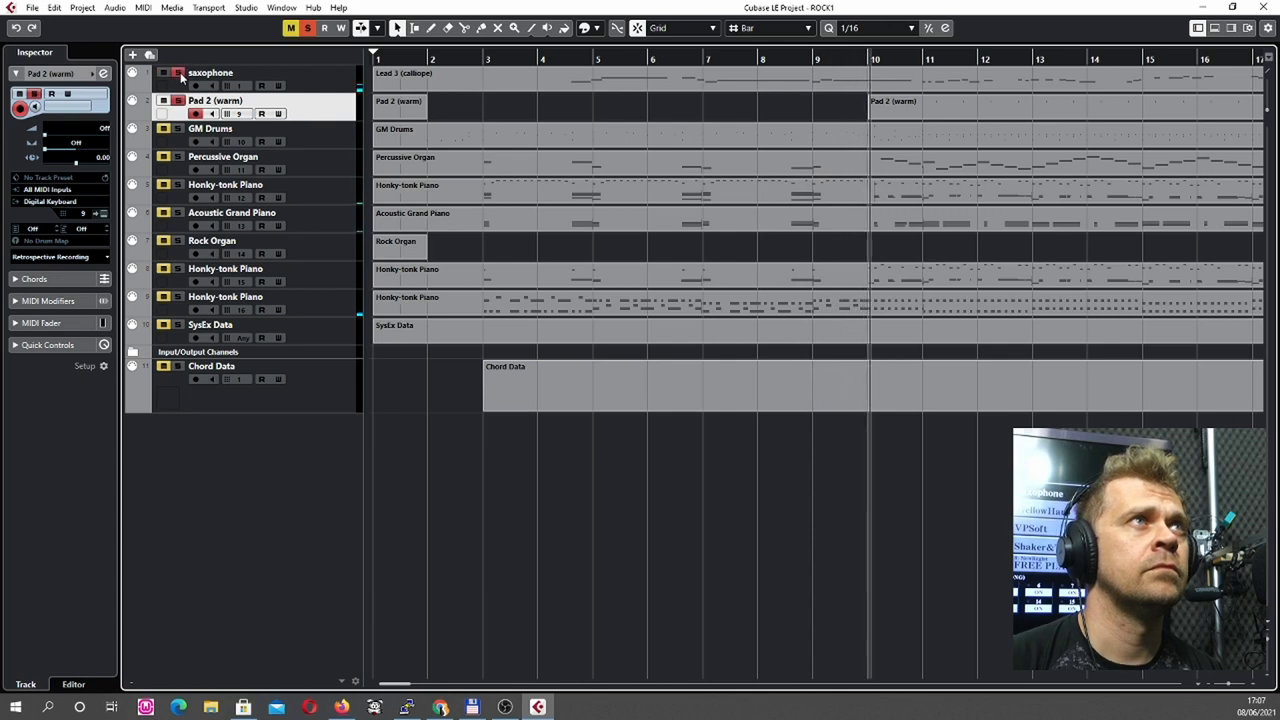
pyautogui.click(177, 130)
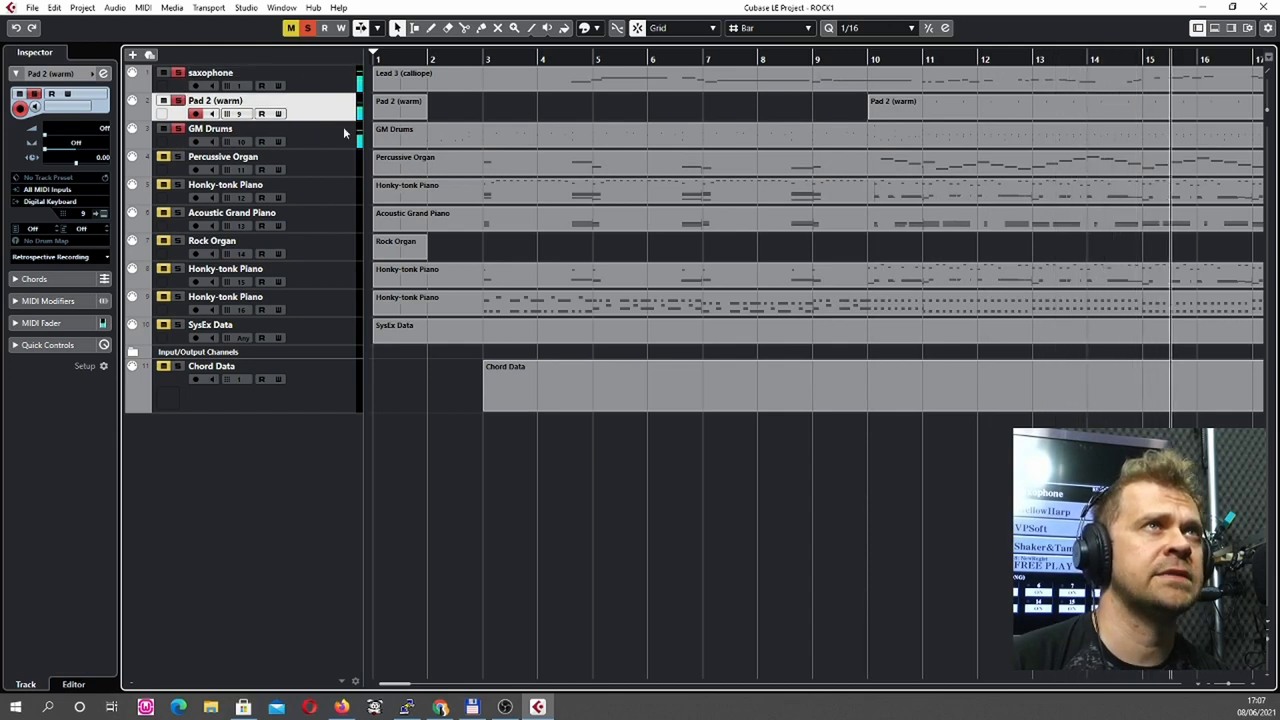
pyautogui.click(177, 72)
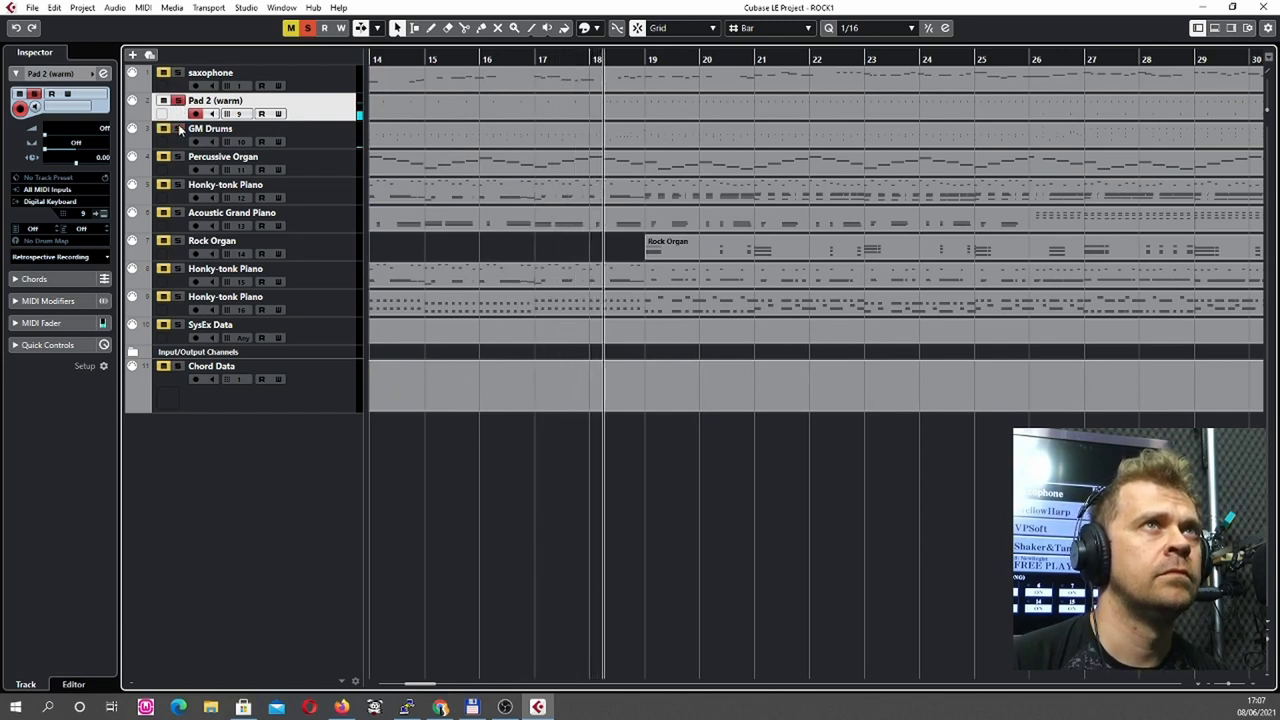
pyautogui.click(179, 128)
# Select the Pad 2 (warm) track and open its part in the Key Editor.
pyautogui.click(335, 132)
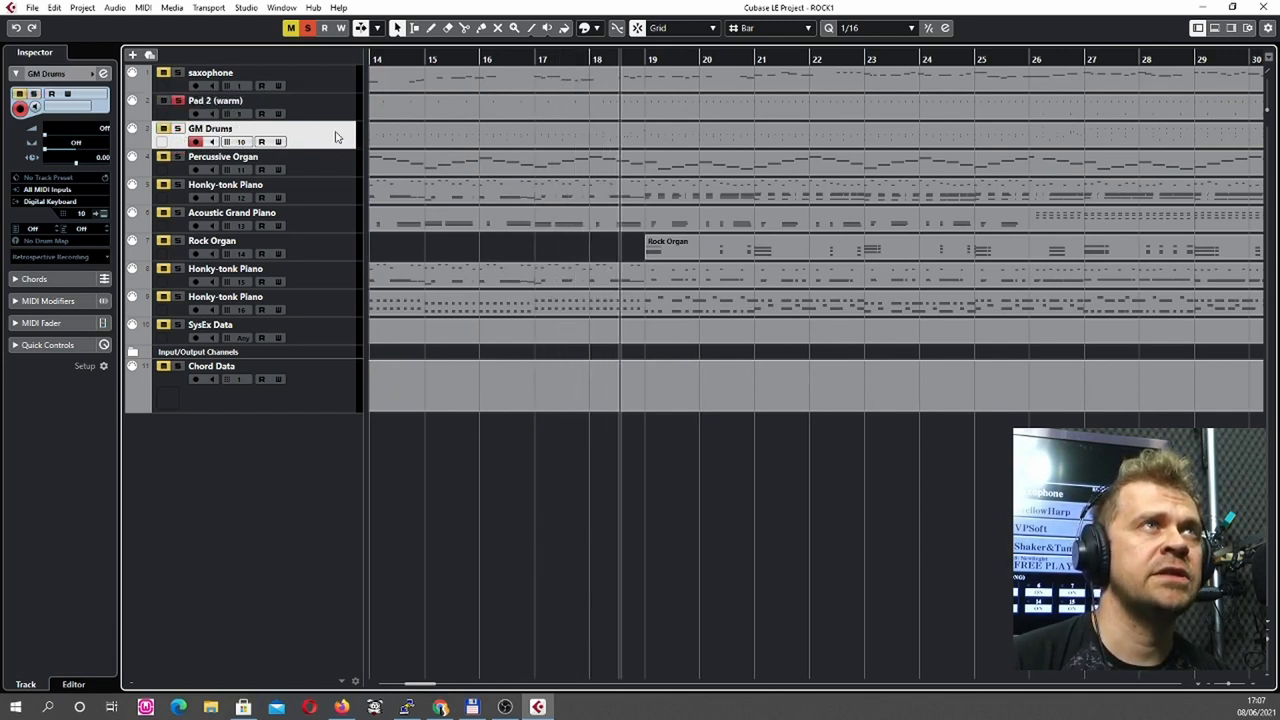
pyautogui.click(335, 118)
pyautogui.click(335, 140)
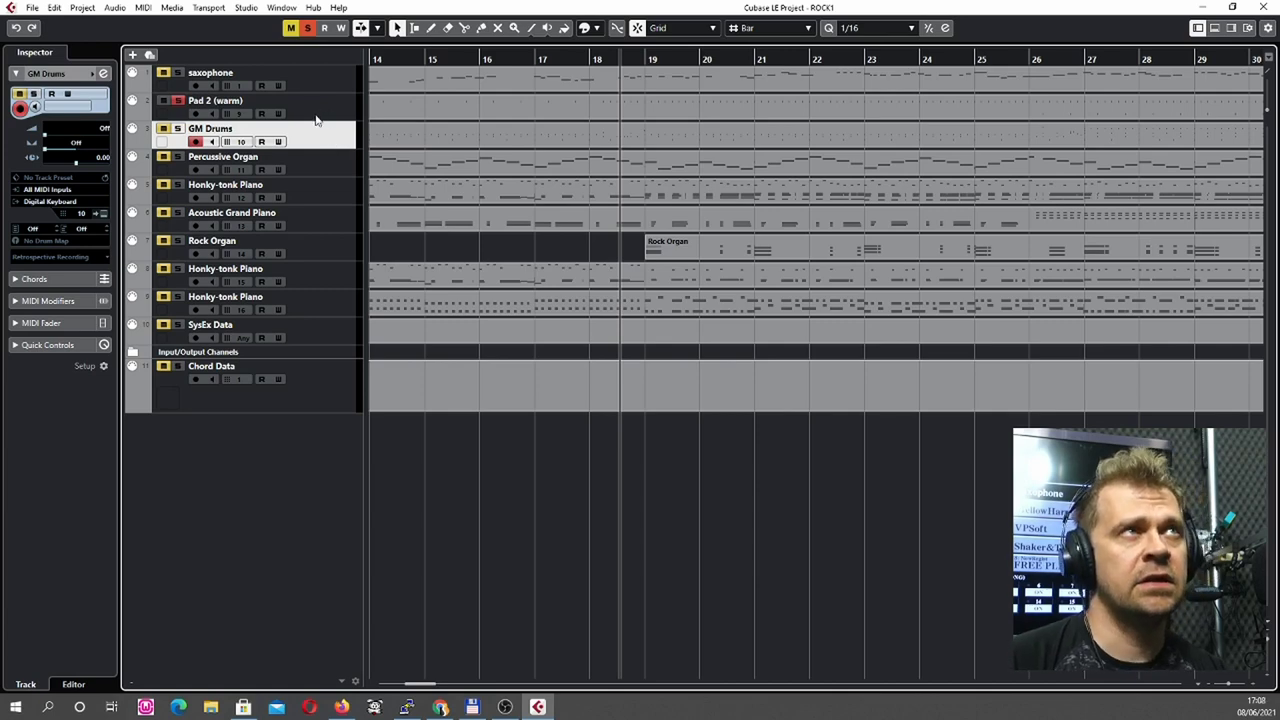
pyautogui.click(323, 113)
pyautogui.doubleClick(464, 107)
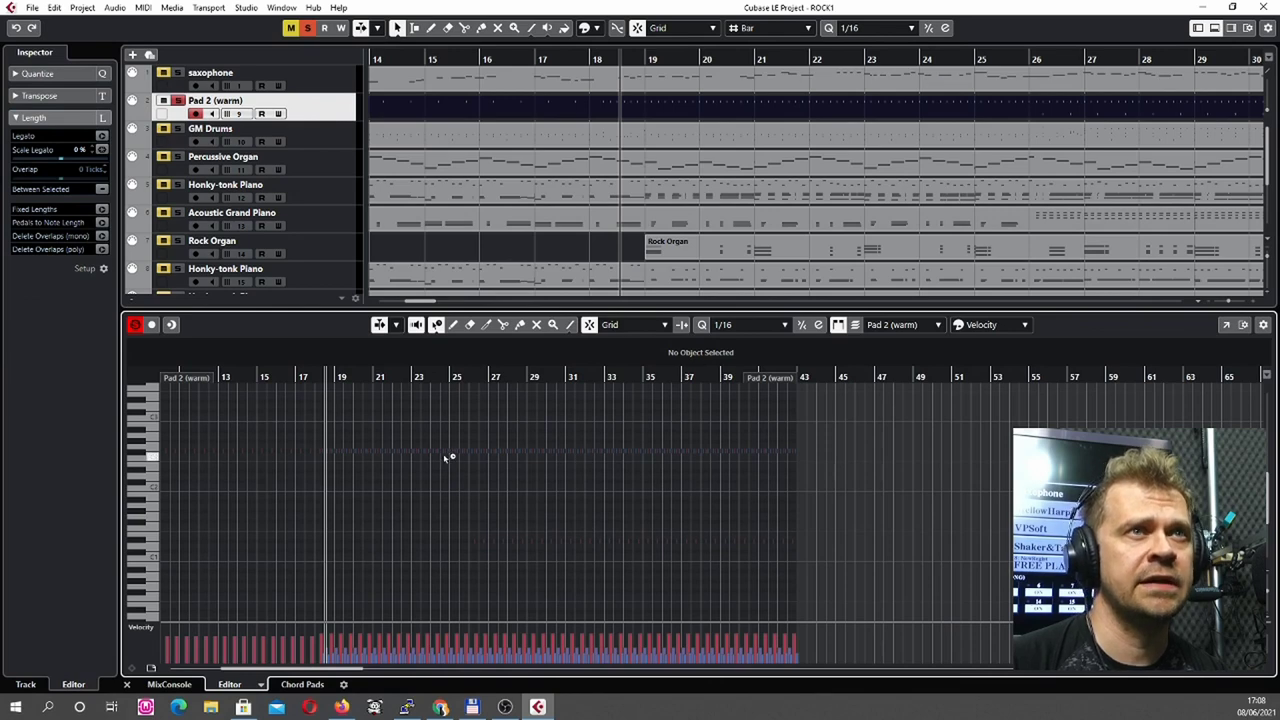
# Start playback and solo the Rock Organ track.
pyautogui.hscroll(-5, 438, 450)
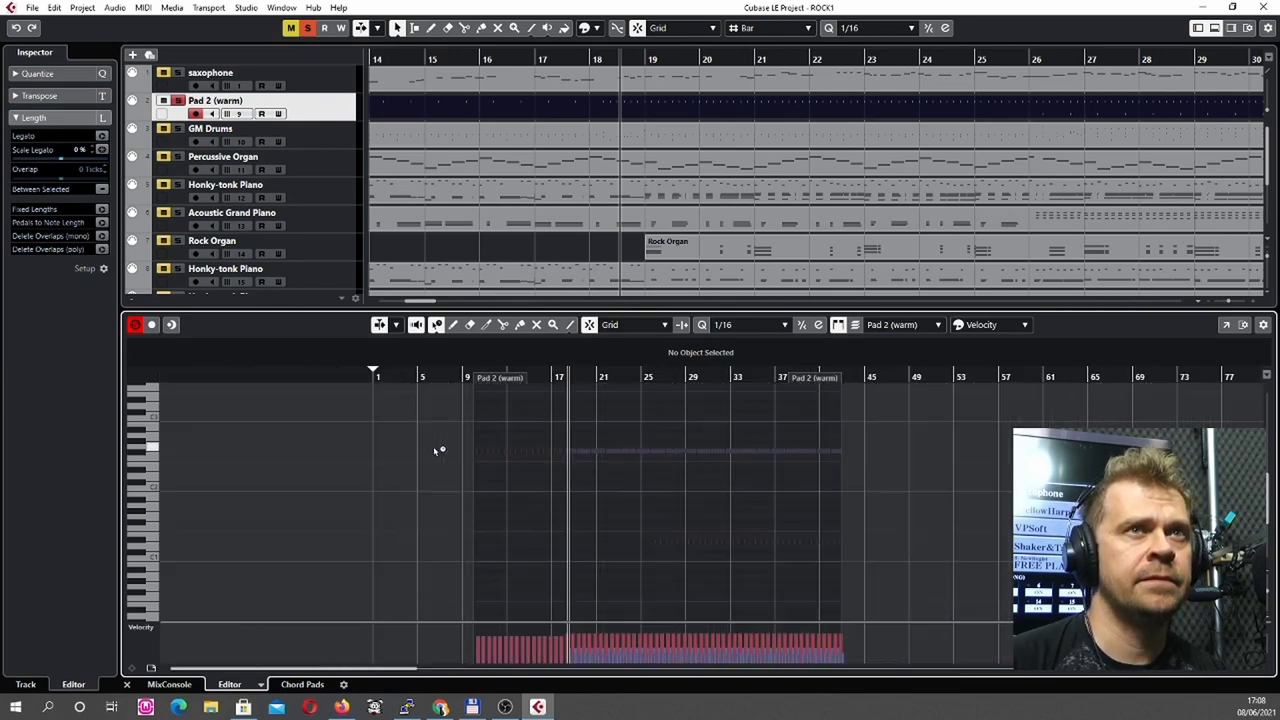
pyautogui.keyDown('ctrl'); pyautogui.scroll(6, 666, 477); pyautogui.keyUp('ctrl')
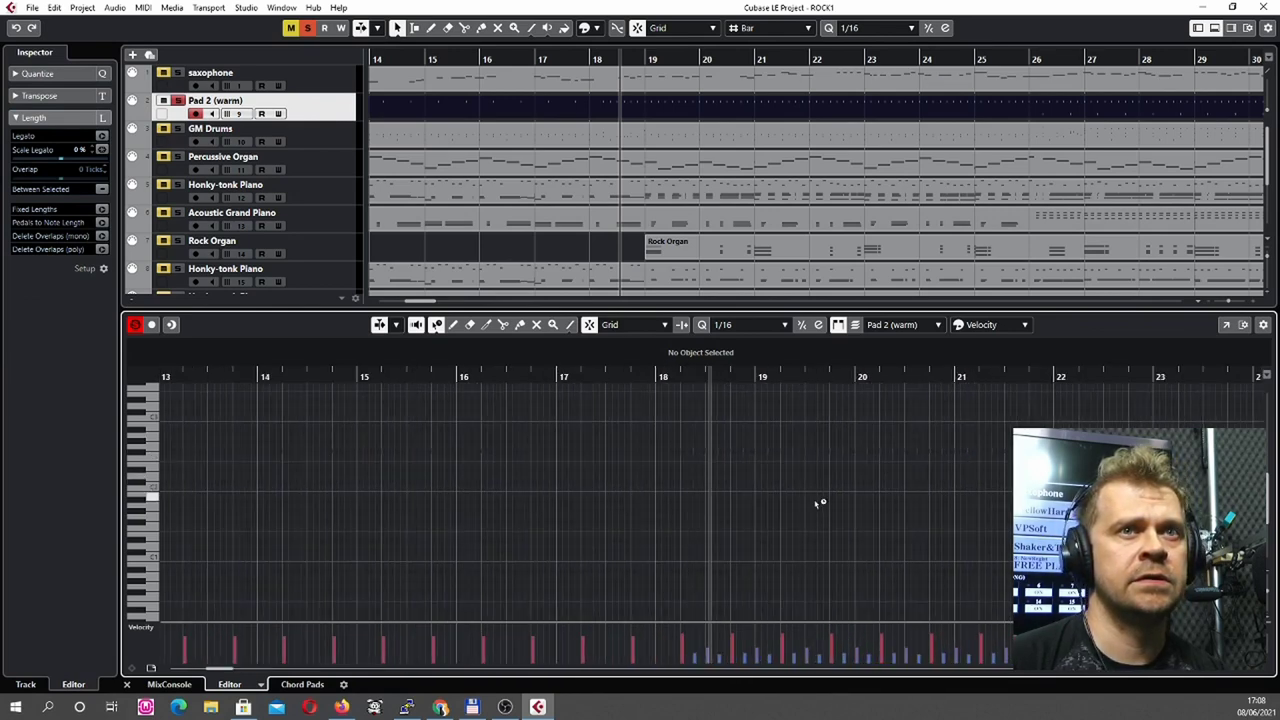
pyautogui.press('space')
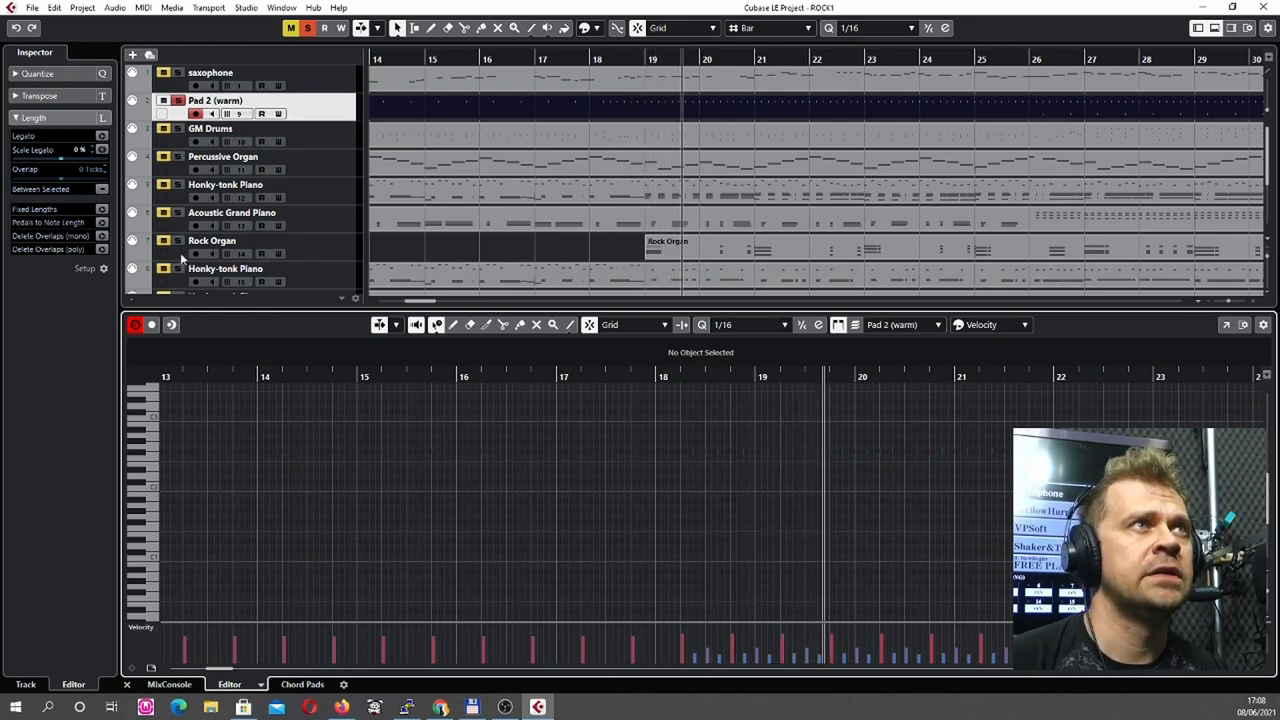
pyautogui.click(312, 250)
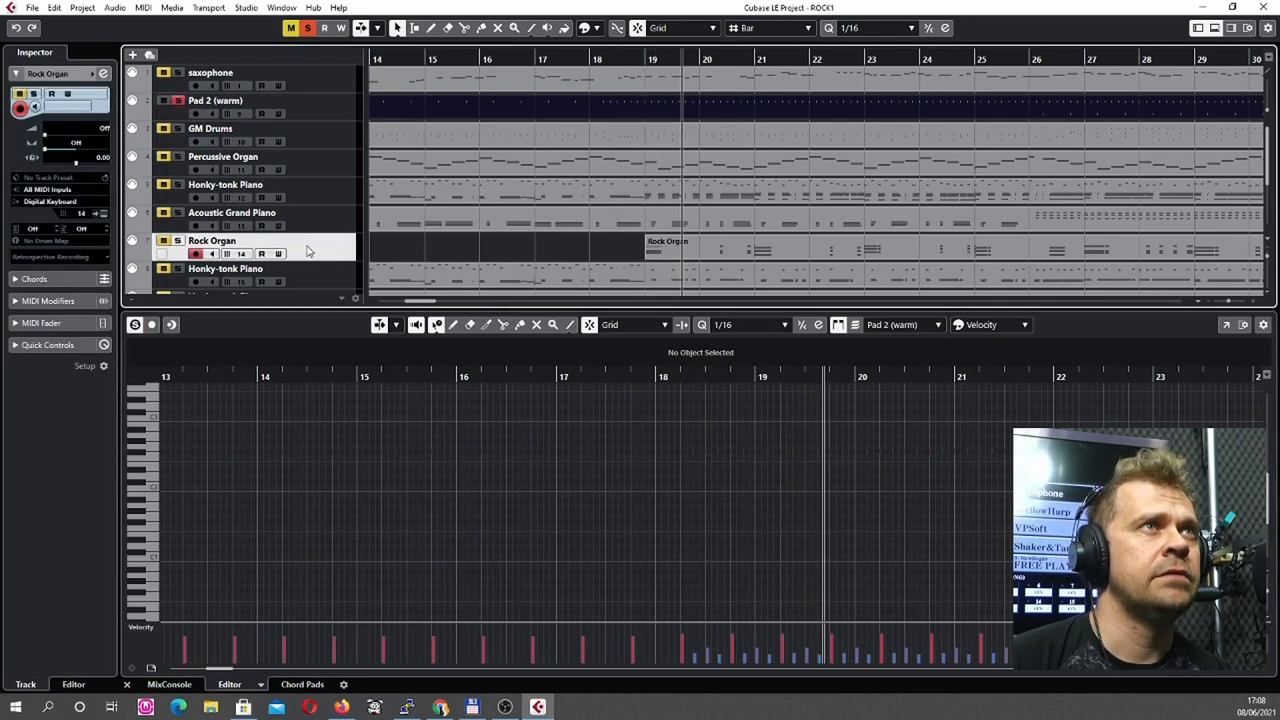
pyautogui.click(178, 241)
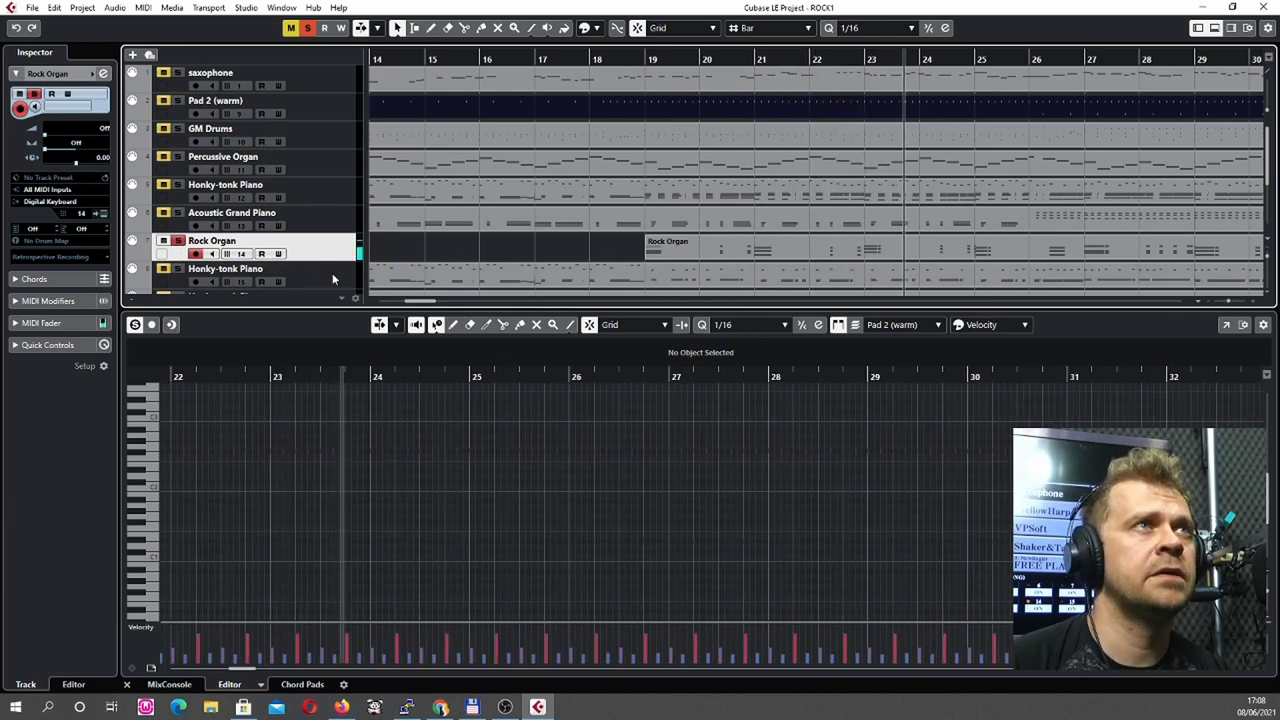
# Go through Honky-tonk Piano, Percussive Organ and GM Drums, then show the saxophone part in the Key Editor.
pyautogui.click(213, 282)
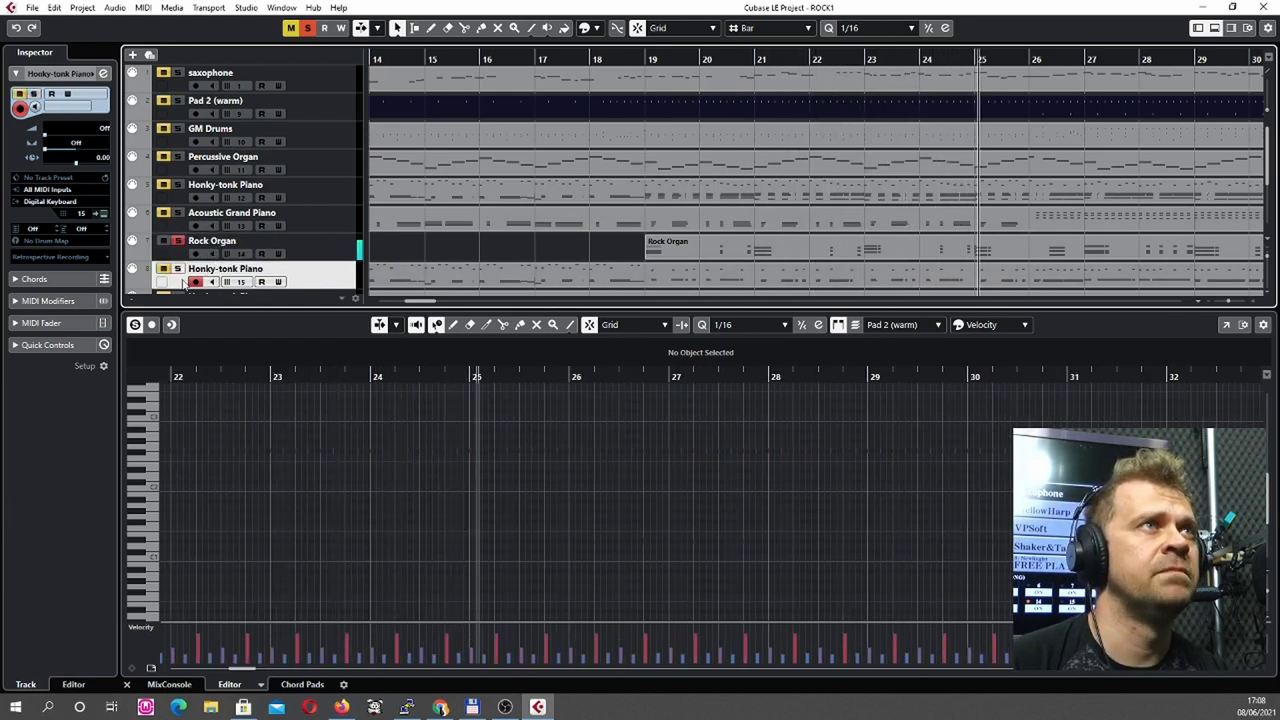
pyautogui.scroll(-2, 218, 272)
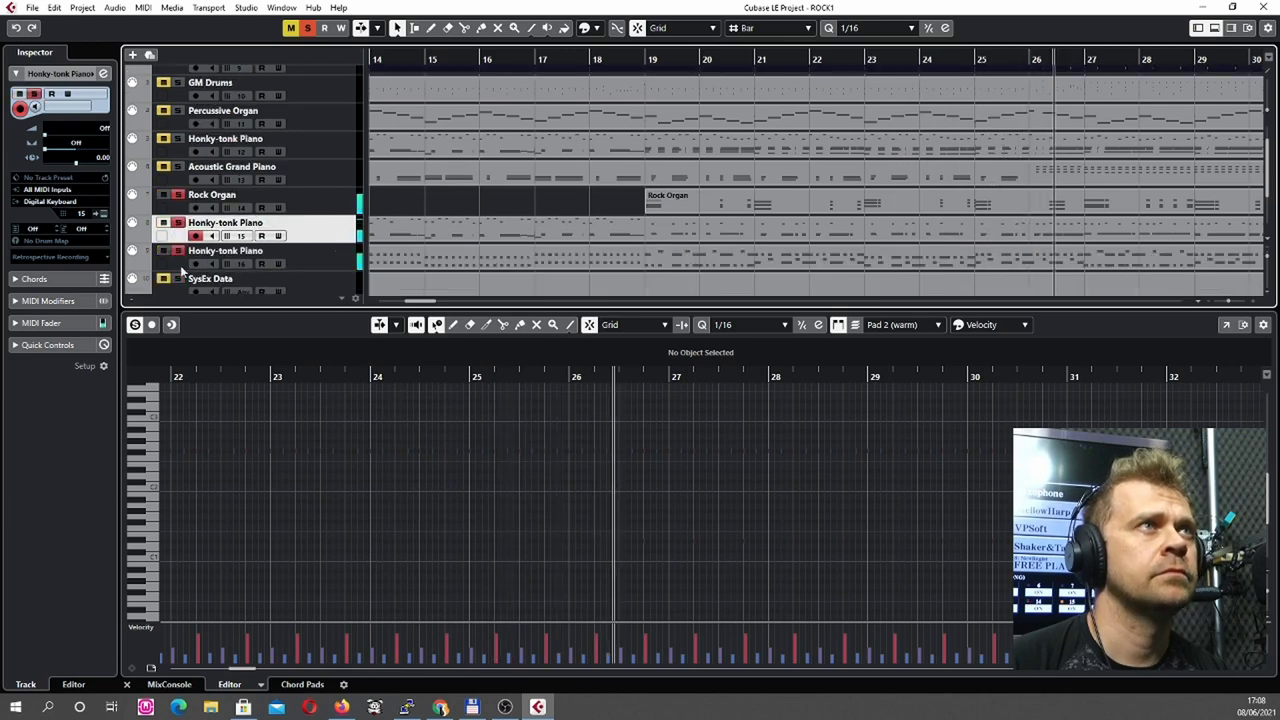
pyautogui.scroll(-2, 225, 245)
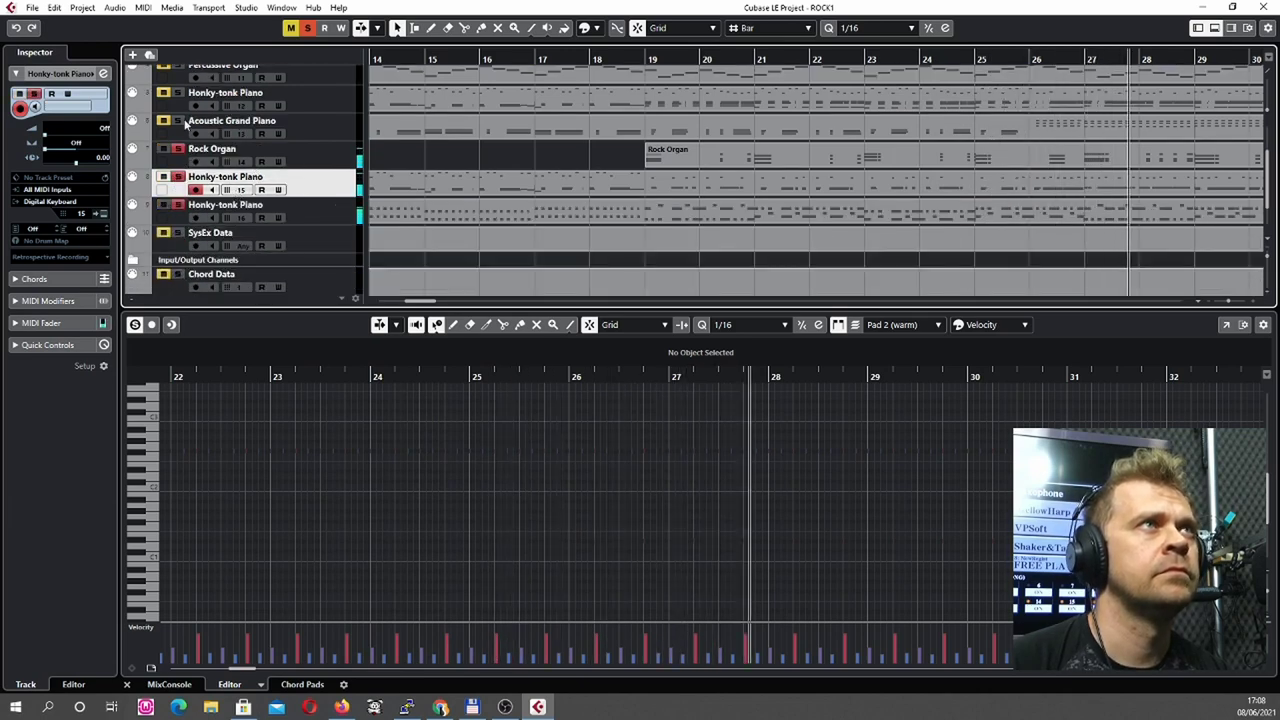
pyautogui.scroll(4, 220, 150)
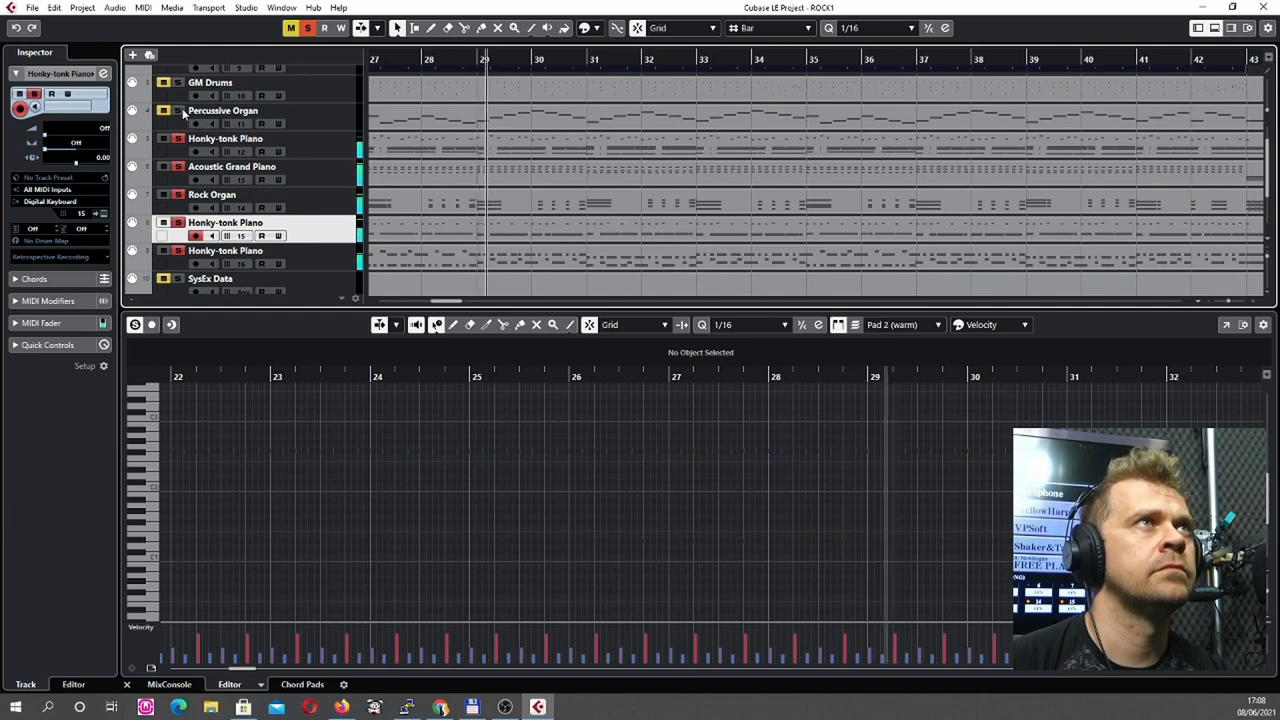
pyautogui.click(298, 163)
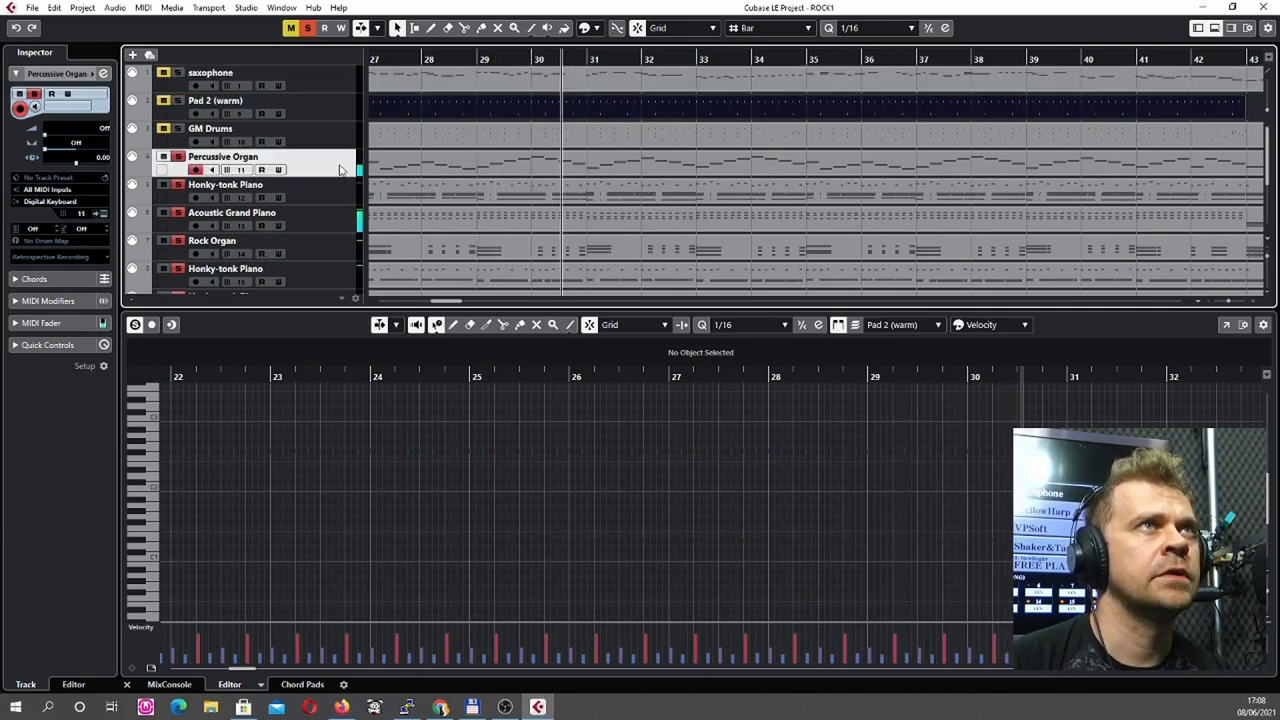
pyautogui.click(178, 133)
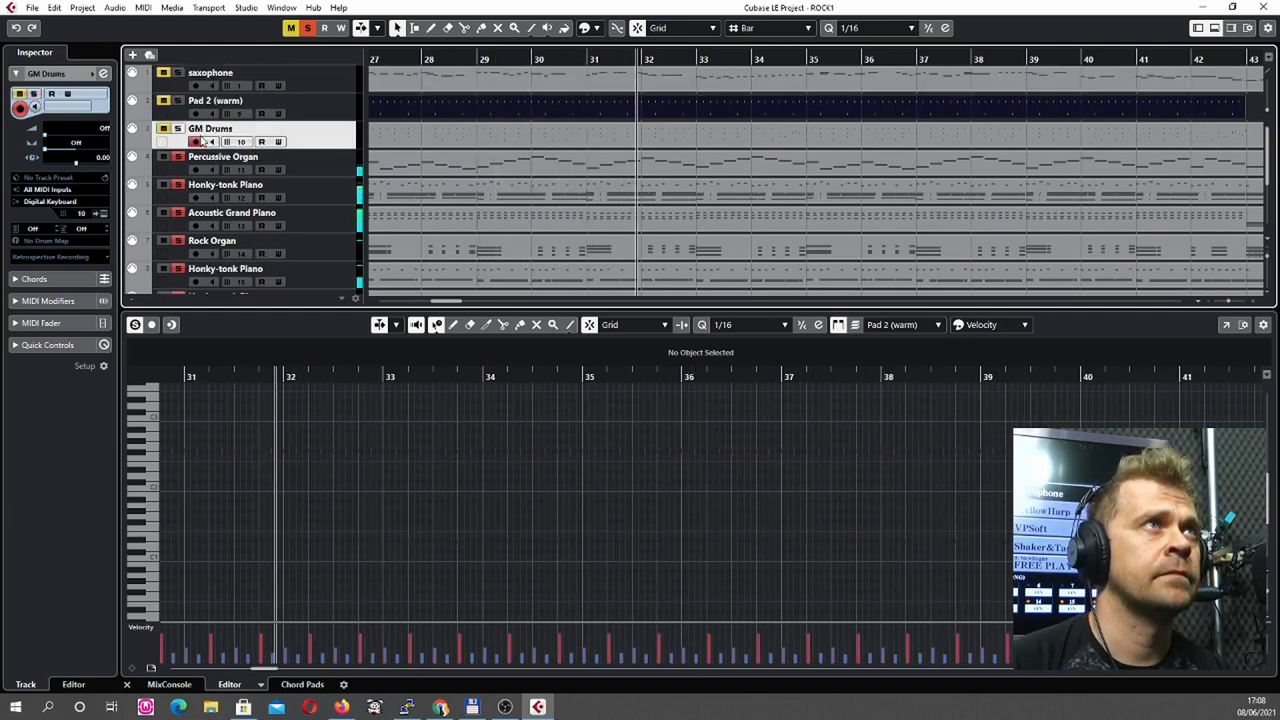
pyautogui.scroll(-3, 180, 125)
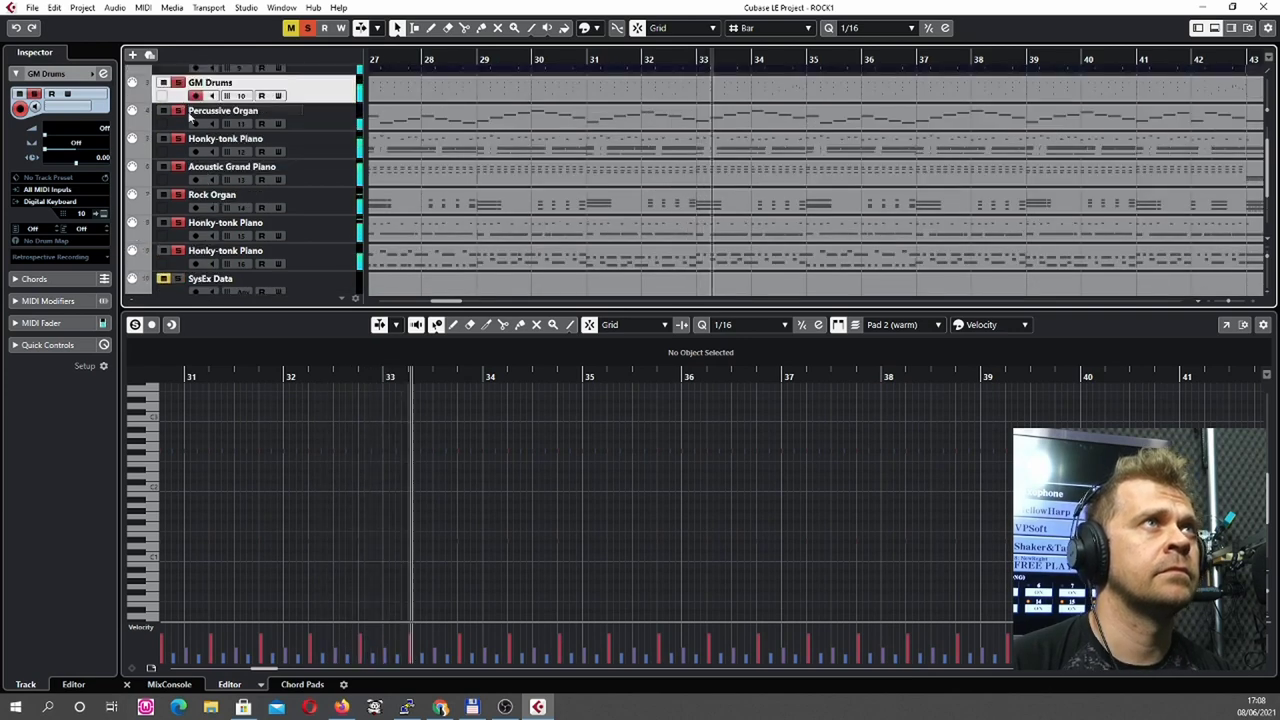
pyautogui.scroll(3, 186, 115)
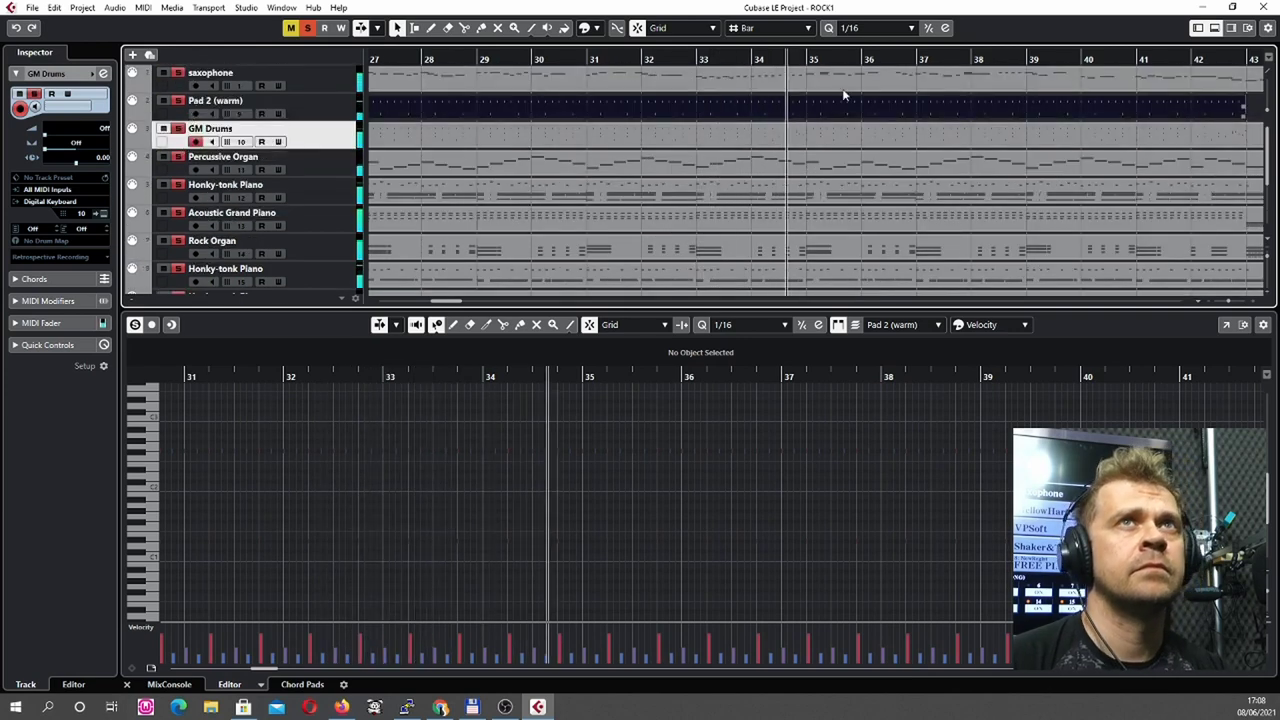
pyautogui.click(340, 74)
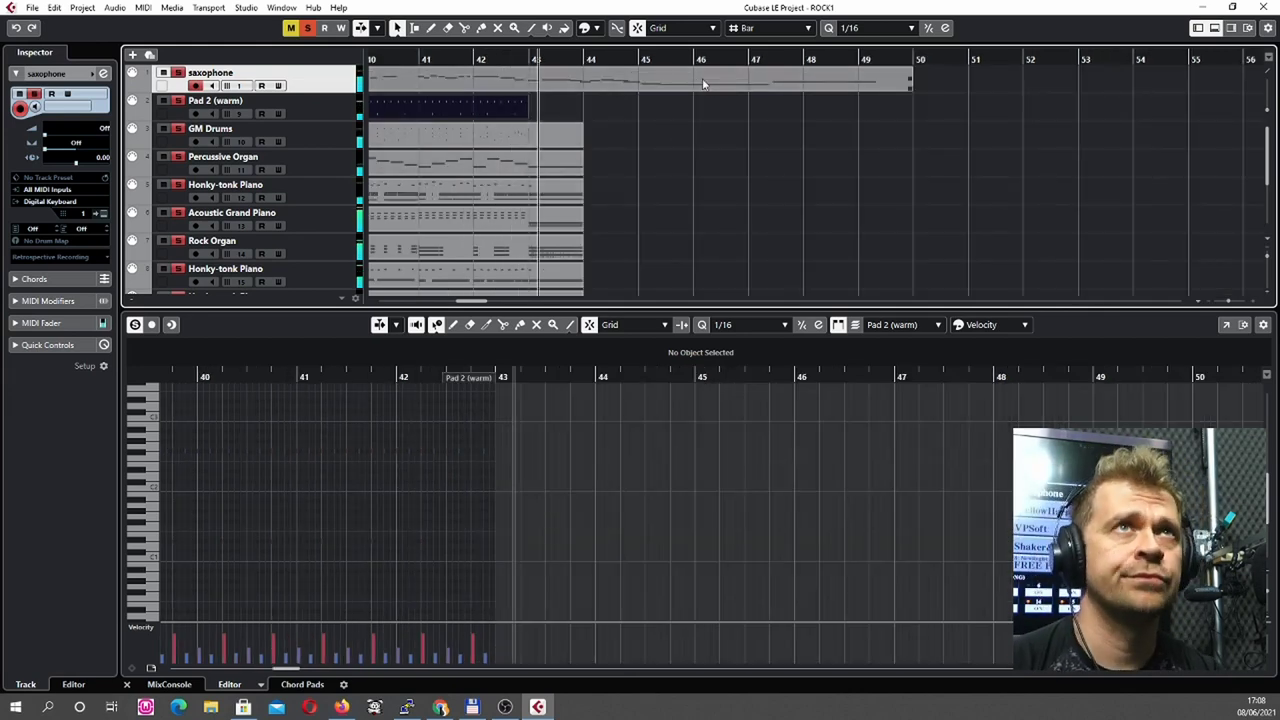
pyautogui.click(650, 85)
# Show the Key Editor's note quantize and length options.
pyautogui.click(737, 308)
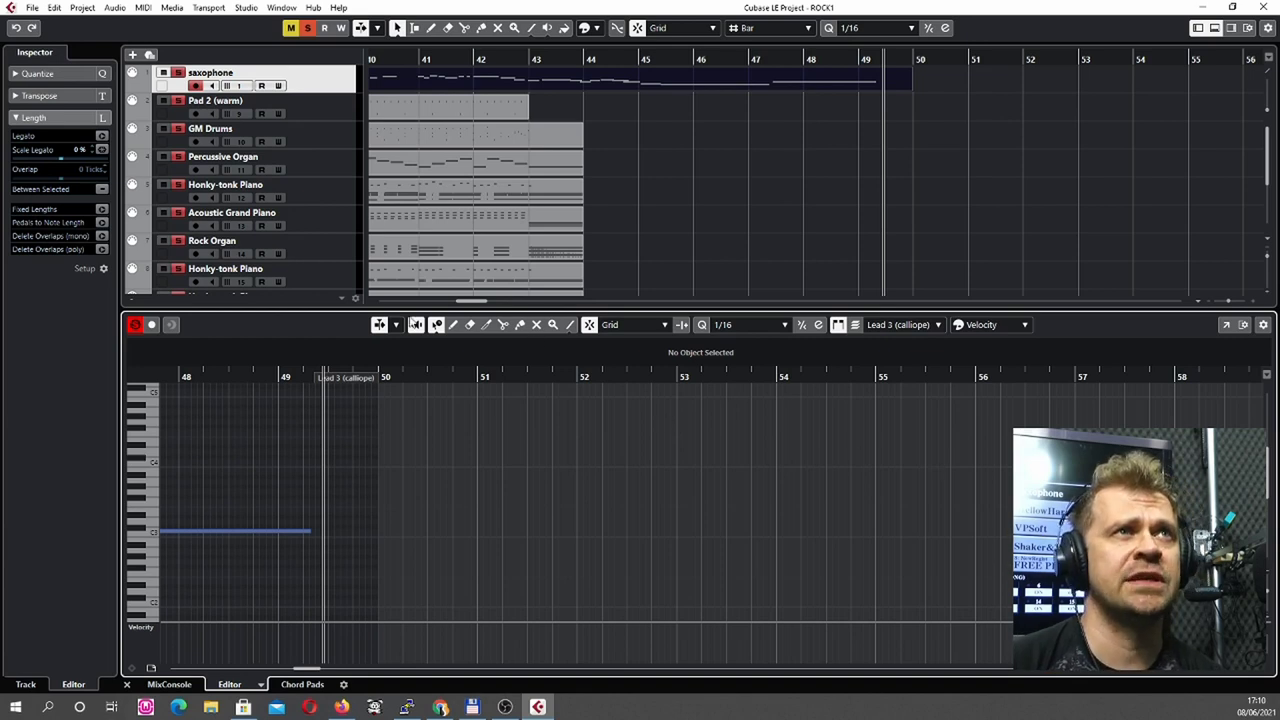
# Add a HALion Sonic SE instrument track, bring its window into view, and pick slot 10.
pyautogui.moveTo(399, 308); pyautogui.dragTo(400, 438)
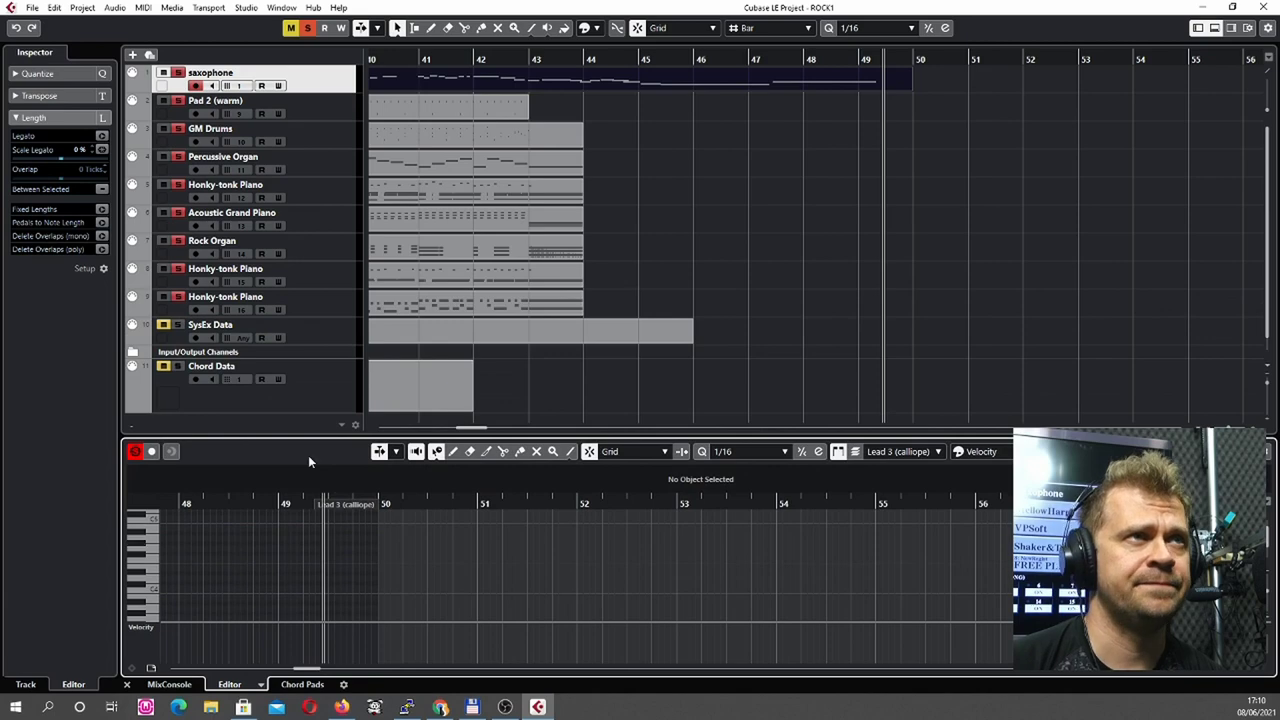
pyautogui.rightClick(296, 423)
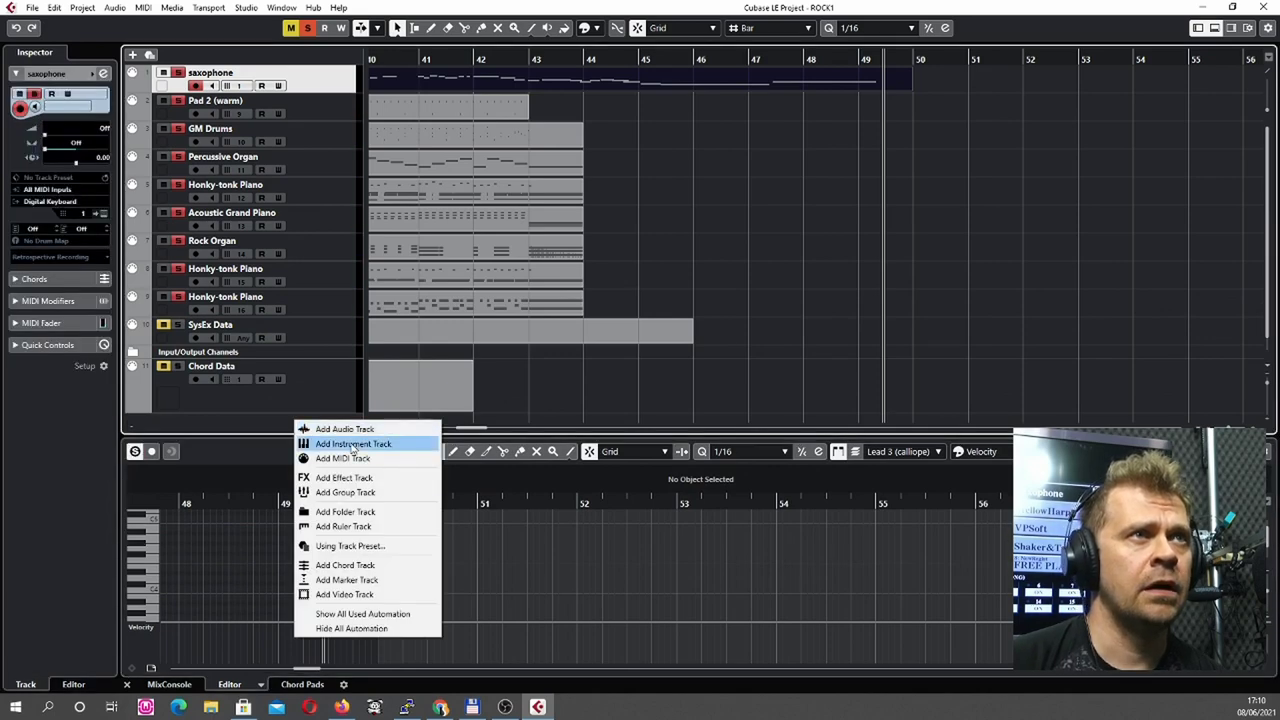
pyautogui.click(492, 483)
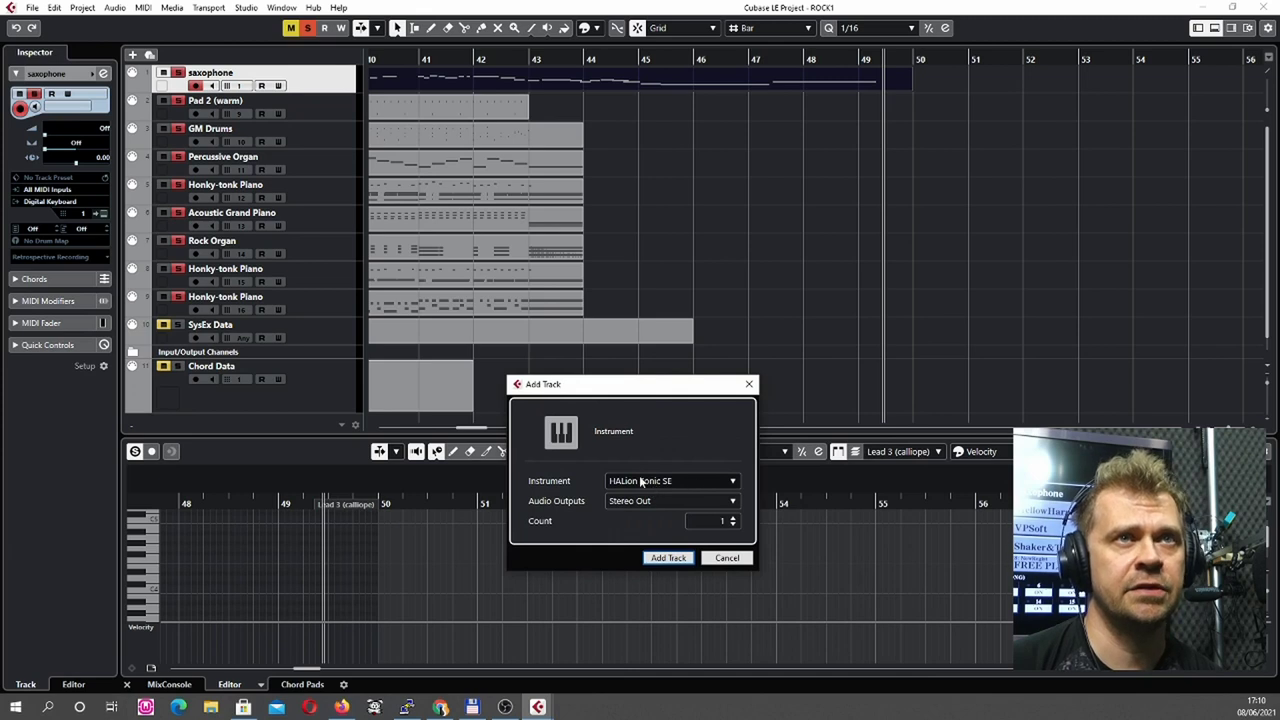
pyautogui.click(668, 557)
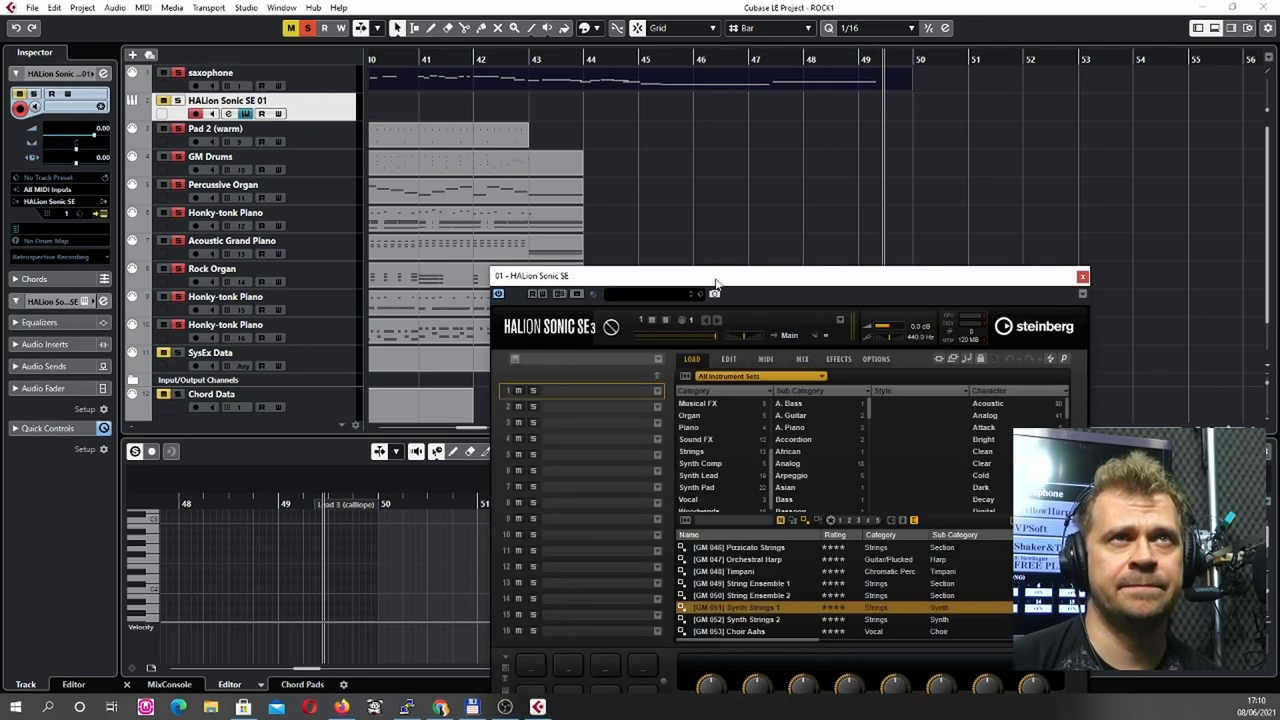
pyautogui.moveTo(714, 277); pyautogui.dragTo(550, 168)
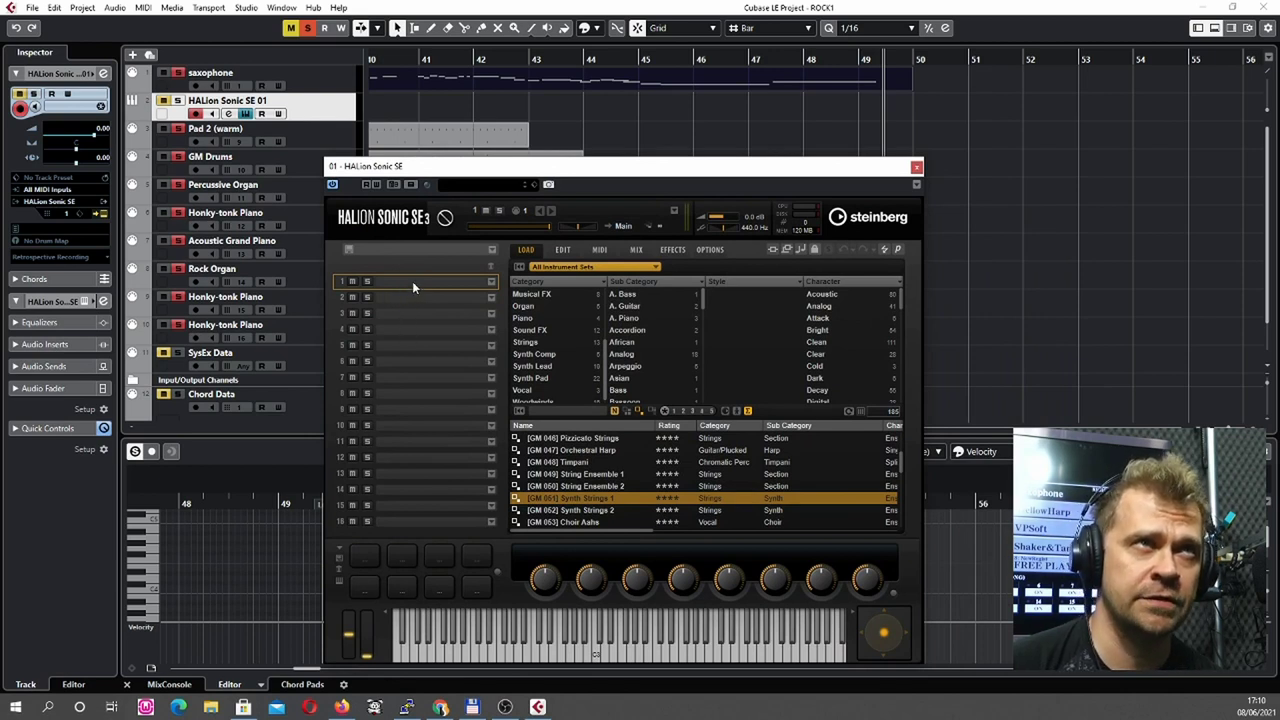
pyautogui.click(397, 430)
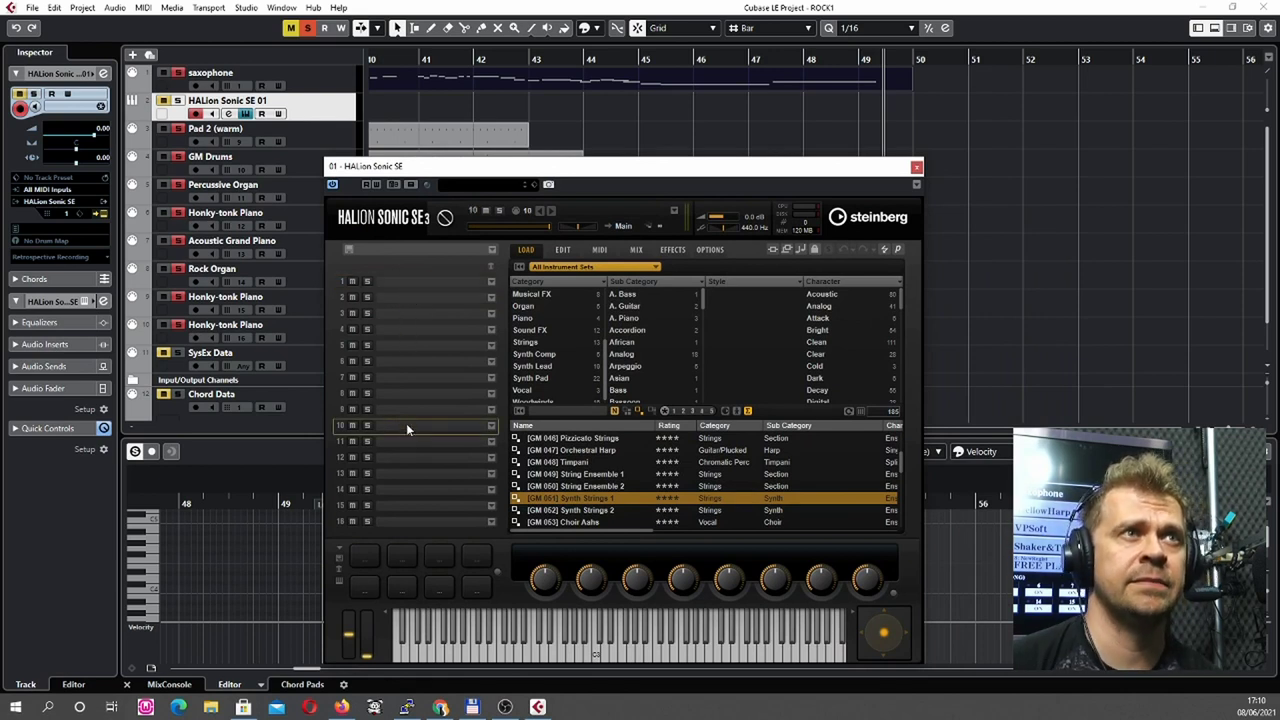